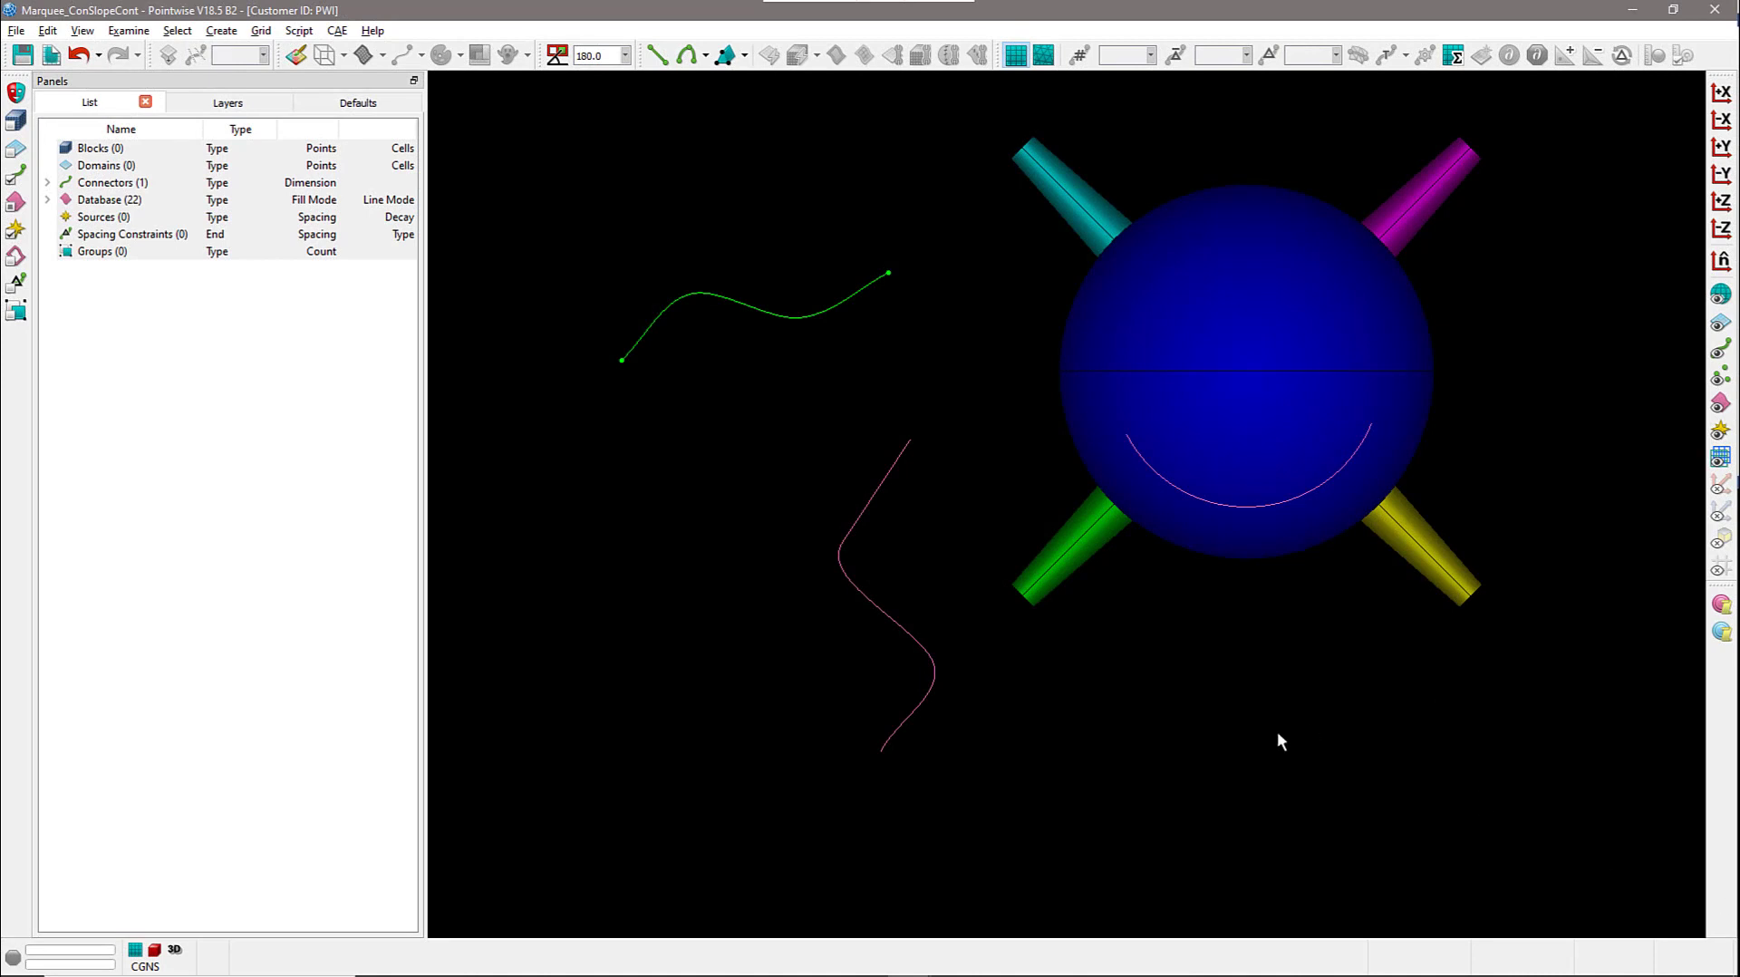
- Draw a straight two-point connector from the green connector's endpoint, snapped to its tangent direction
{"action": "scroll", "coordinate": [1278, 734], "scroll_direction": "down", "scroll_amount": 2}
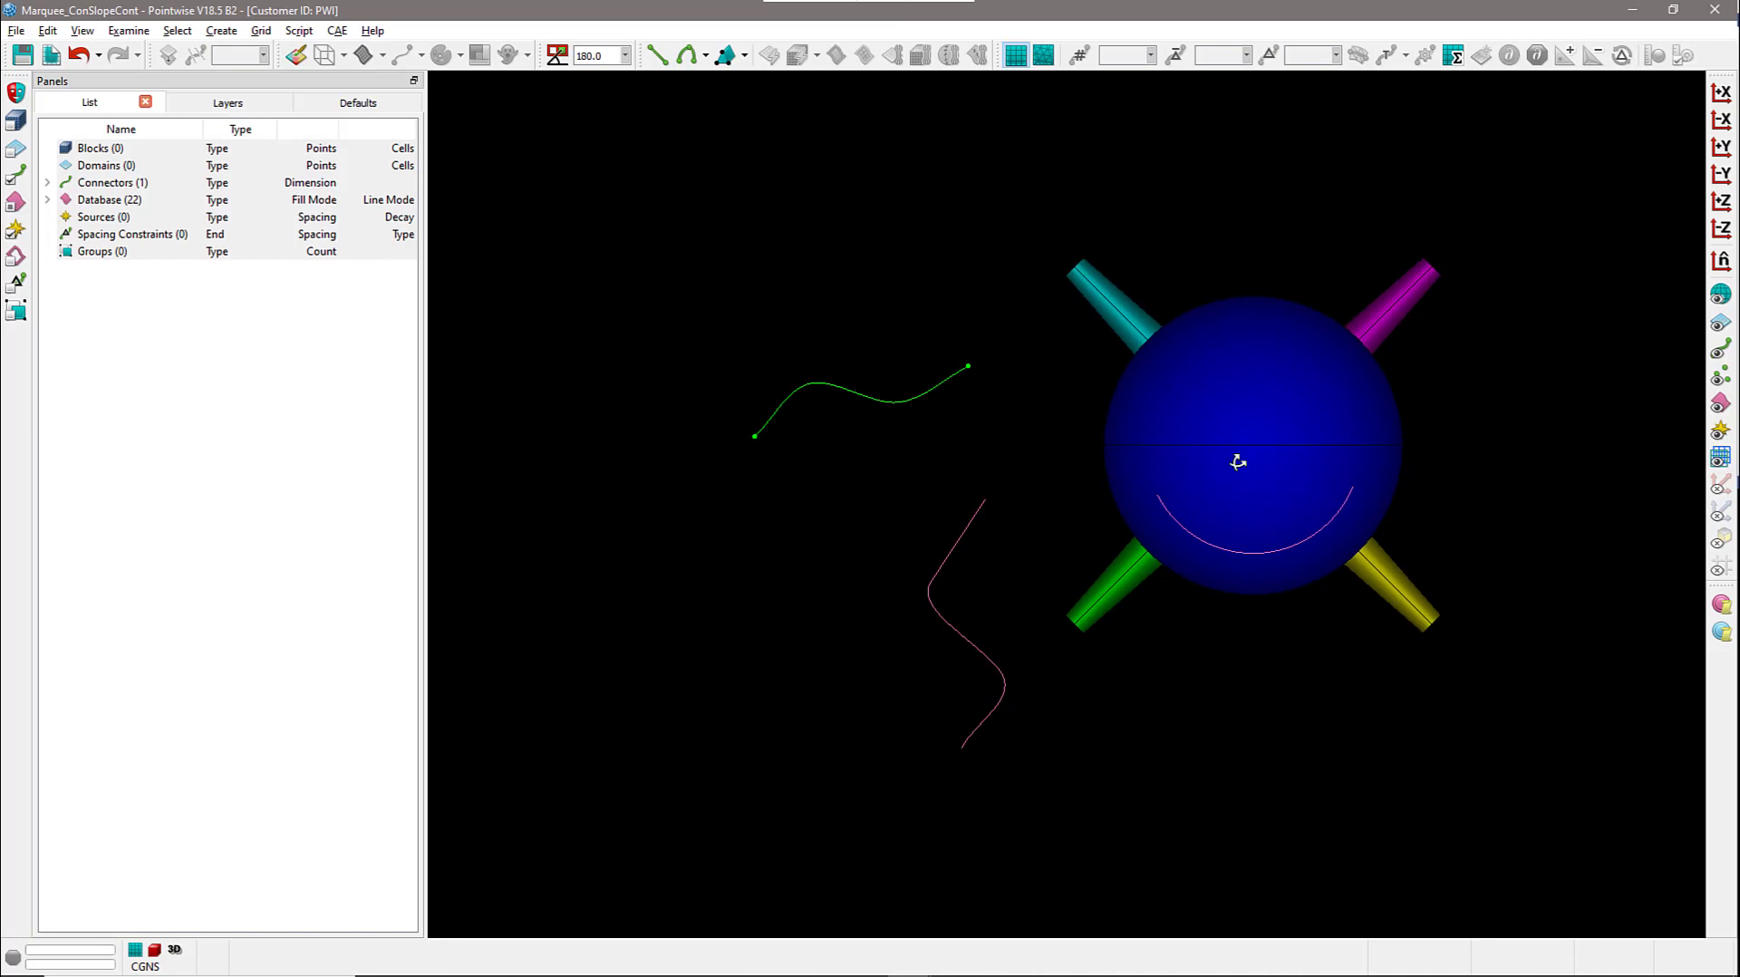
{"action": "right_click_drag", "start_coordinate": [1238, 463], "coordinate": [1215, 466]}
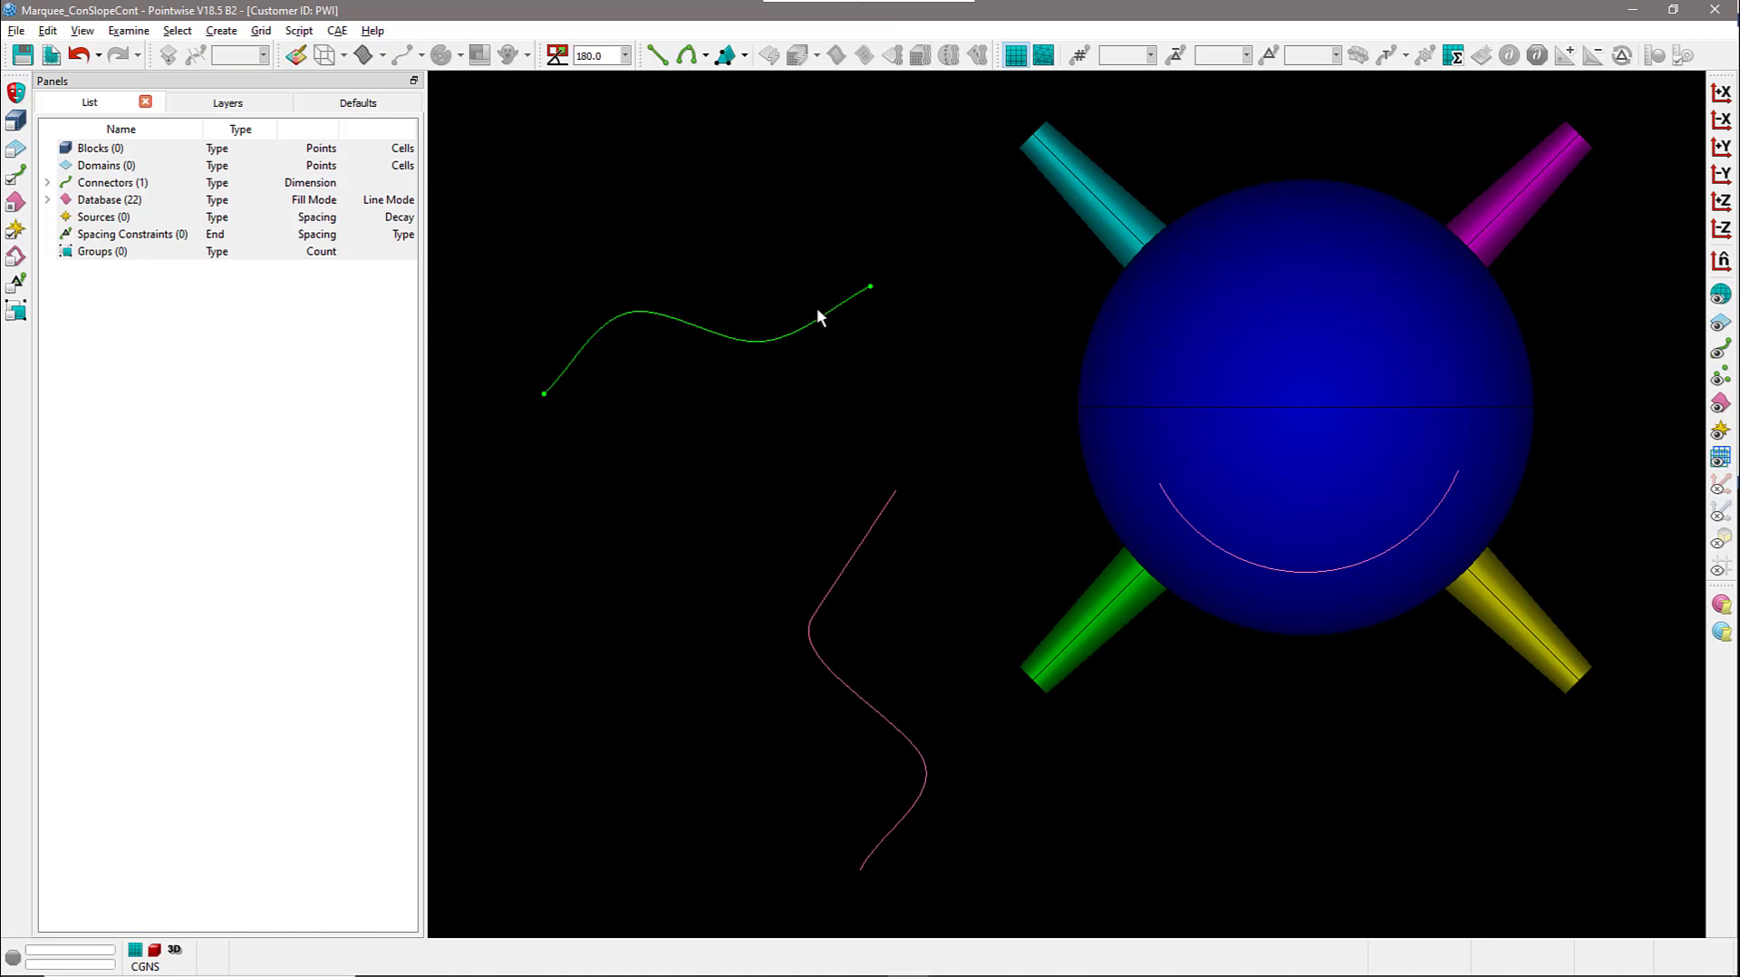
{"action": "left_click", "coordinate": [659, 57]}
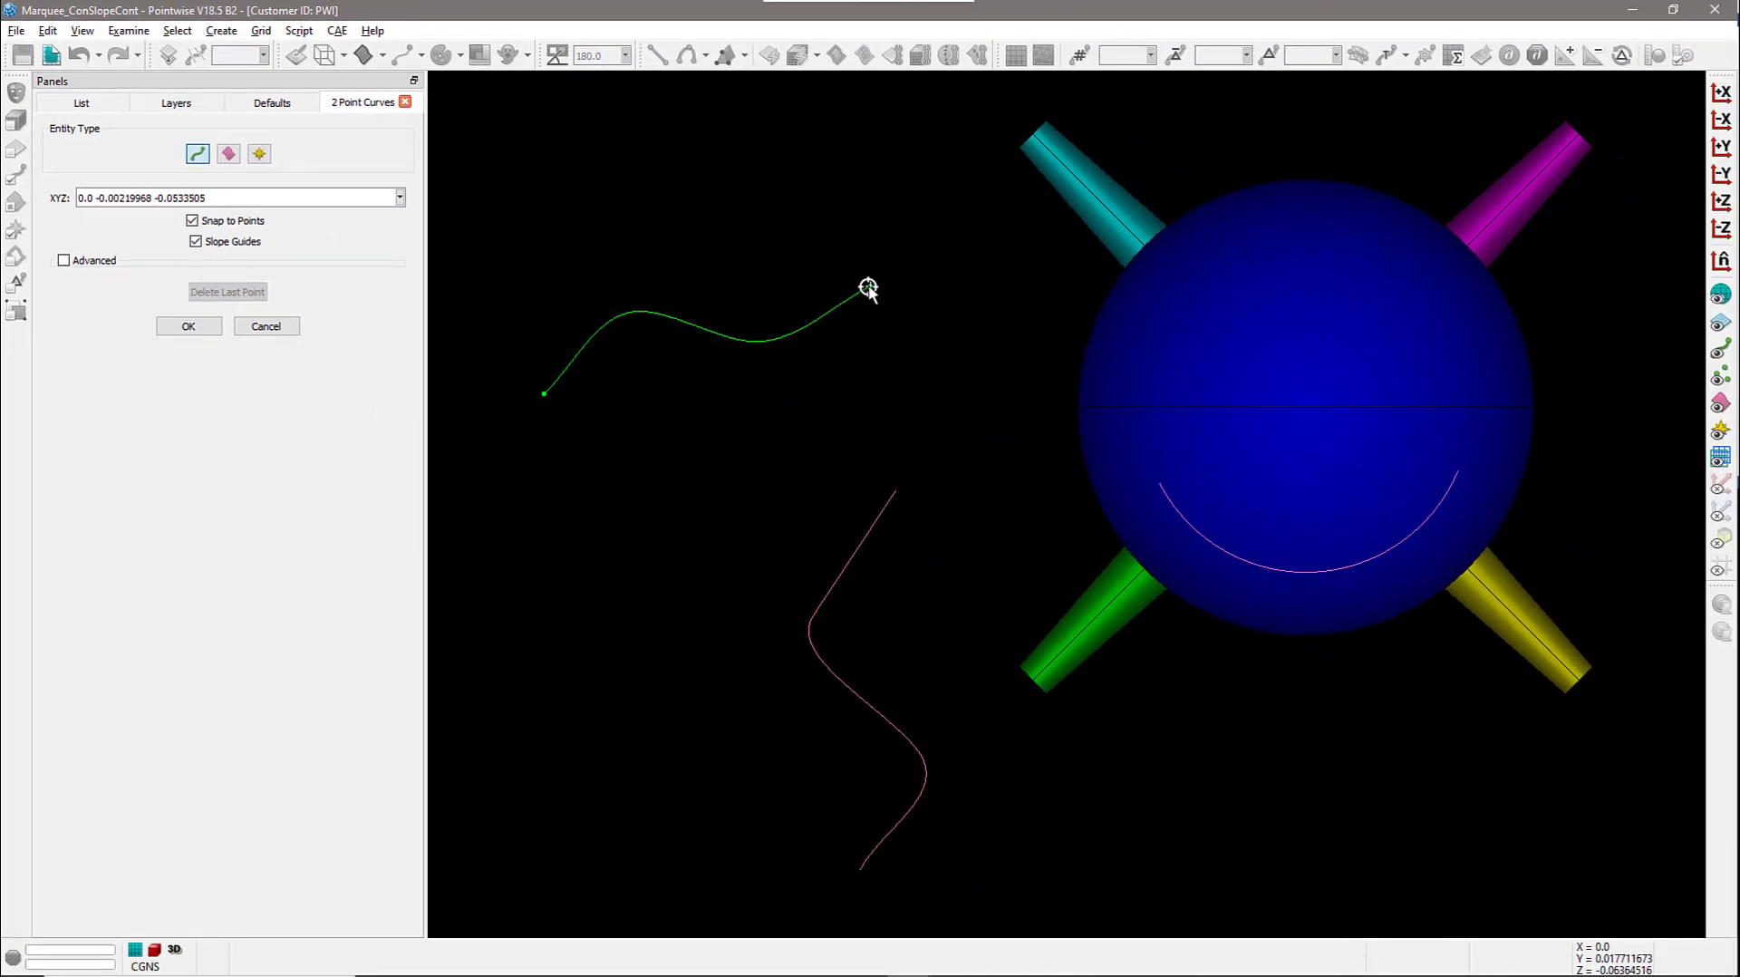
{"action": "left_click", "coordinate": [868, 288]}
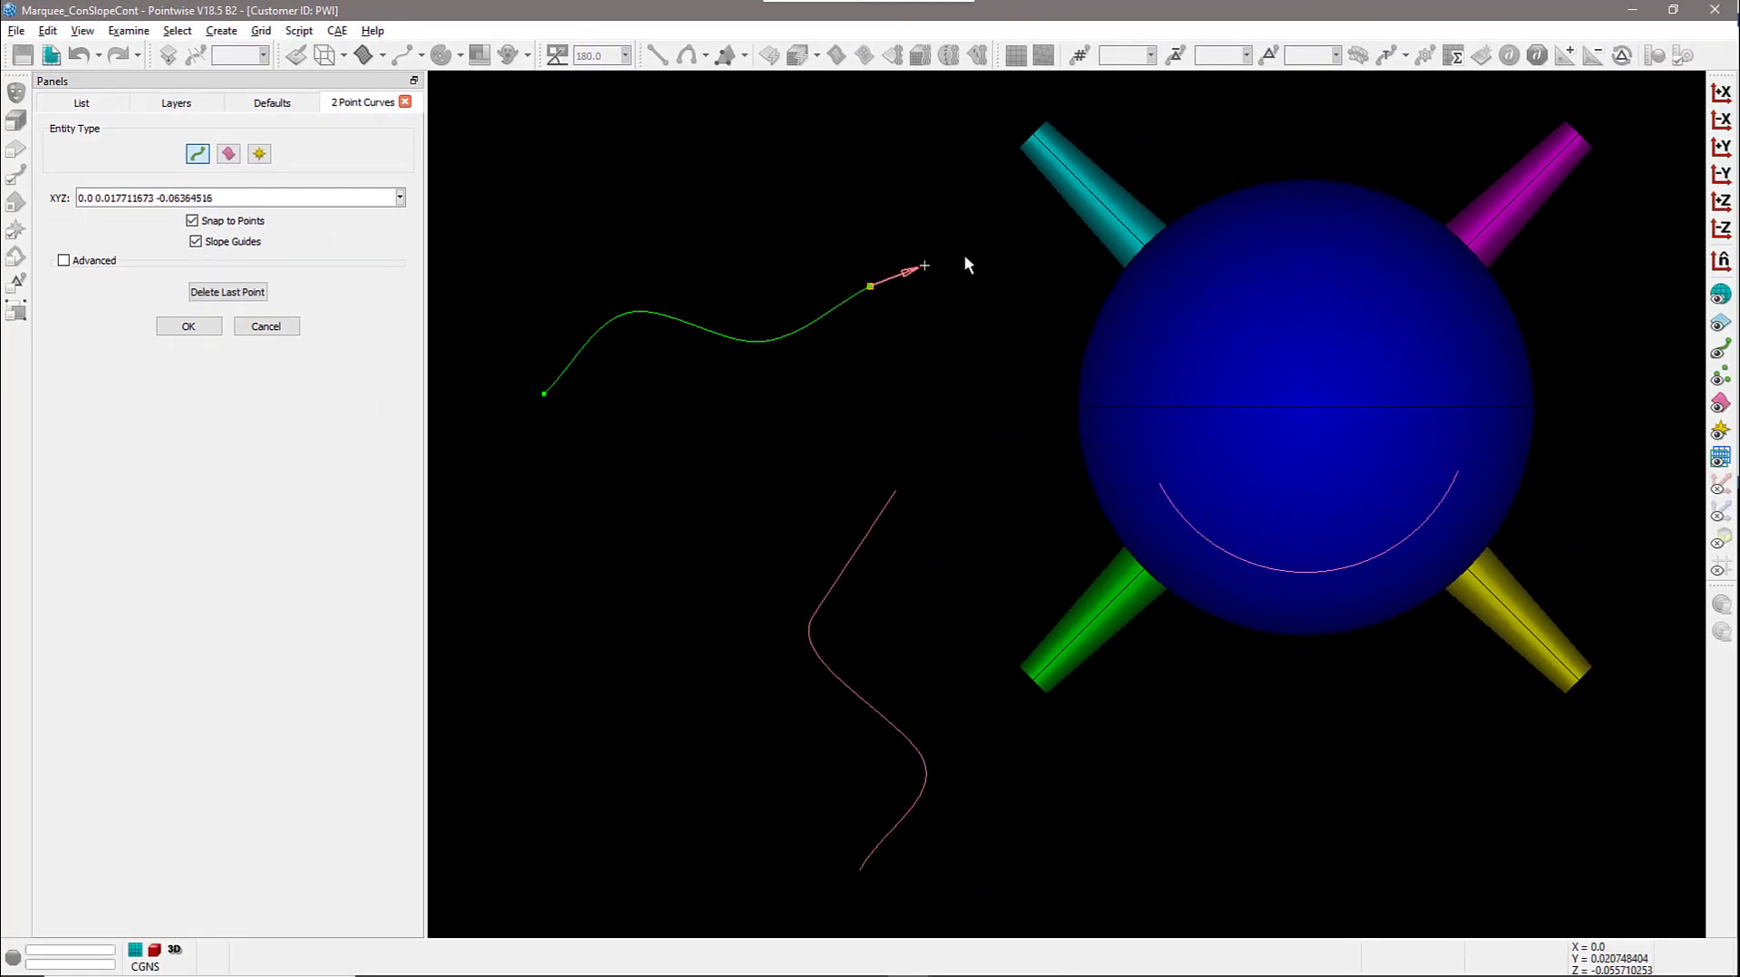
{"action": "left_click", "coordinate": [1006, 243]}
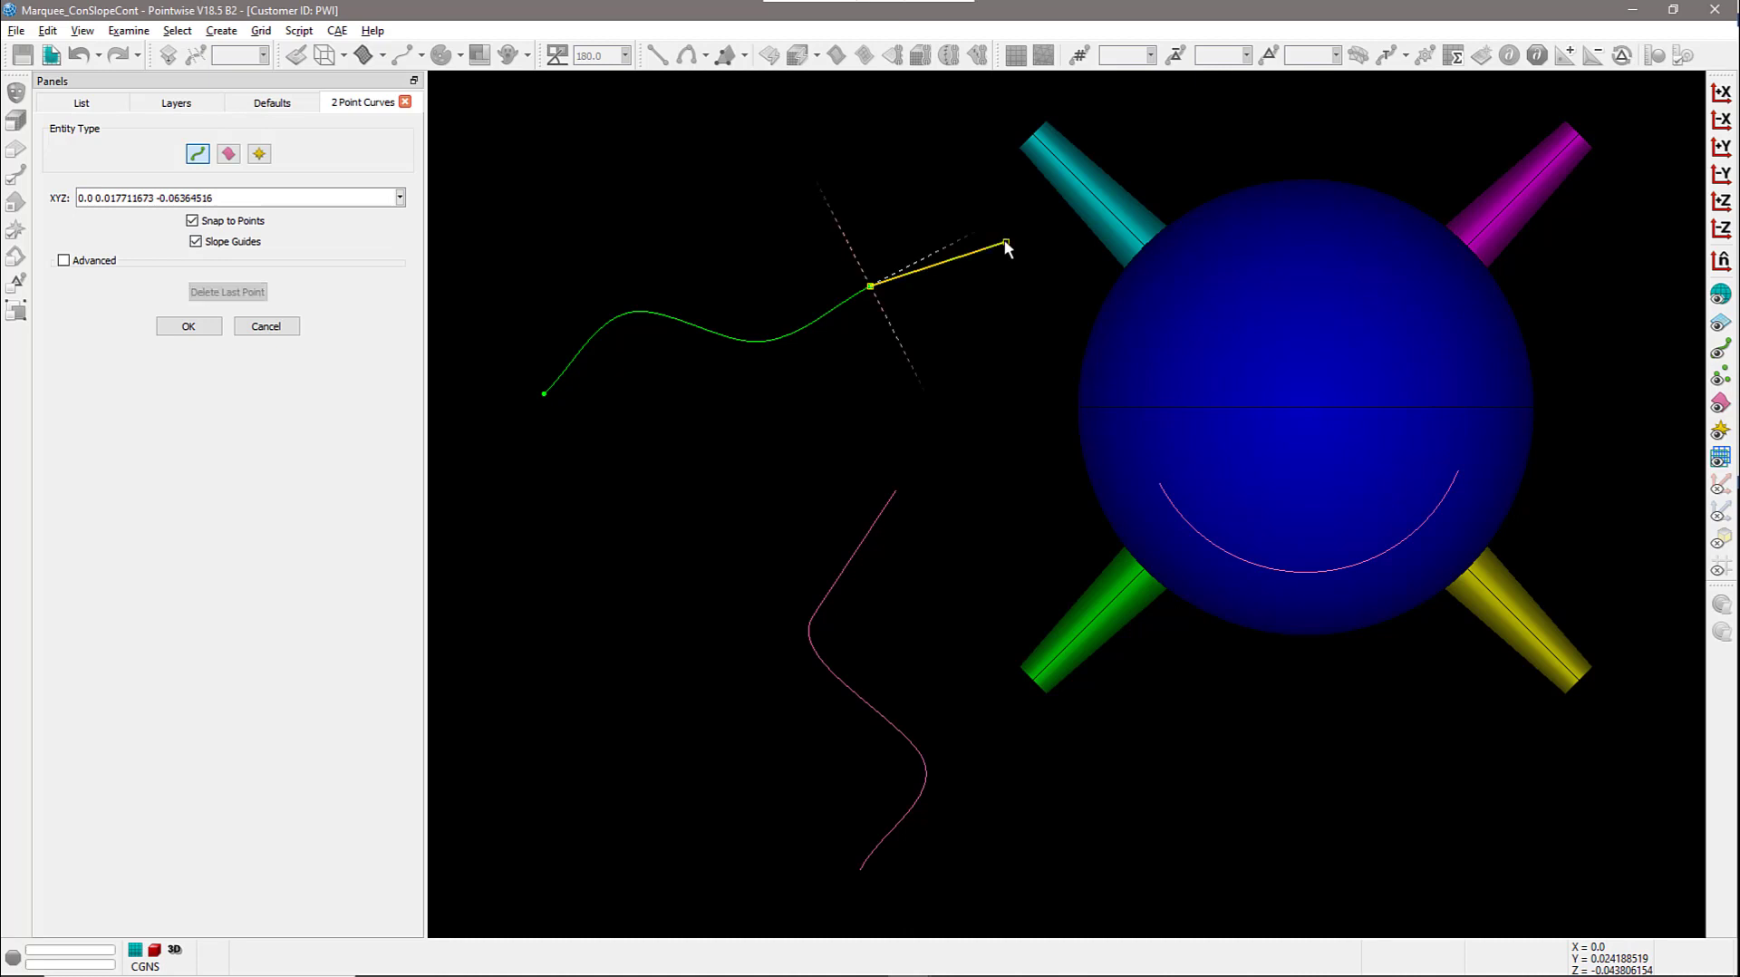
{"action": "mouse_move", "coordinate": [1005, 243]}
{"action": "left_mouse_down"}
{"action": "mouse_move", "coordinate": [1012, 280]}
{"action": "mouse_move", "coordinate": [999, 217]}
{"action": "left_mouse_up"}
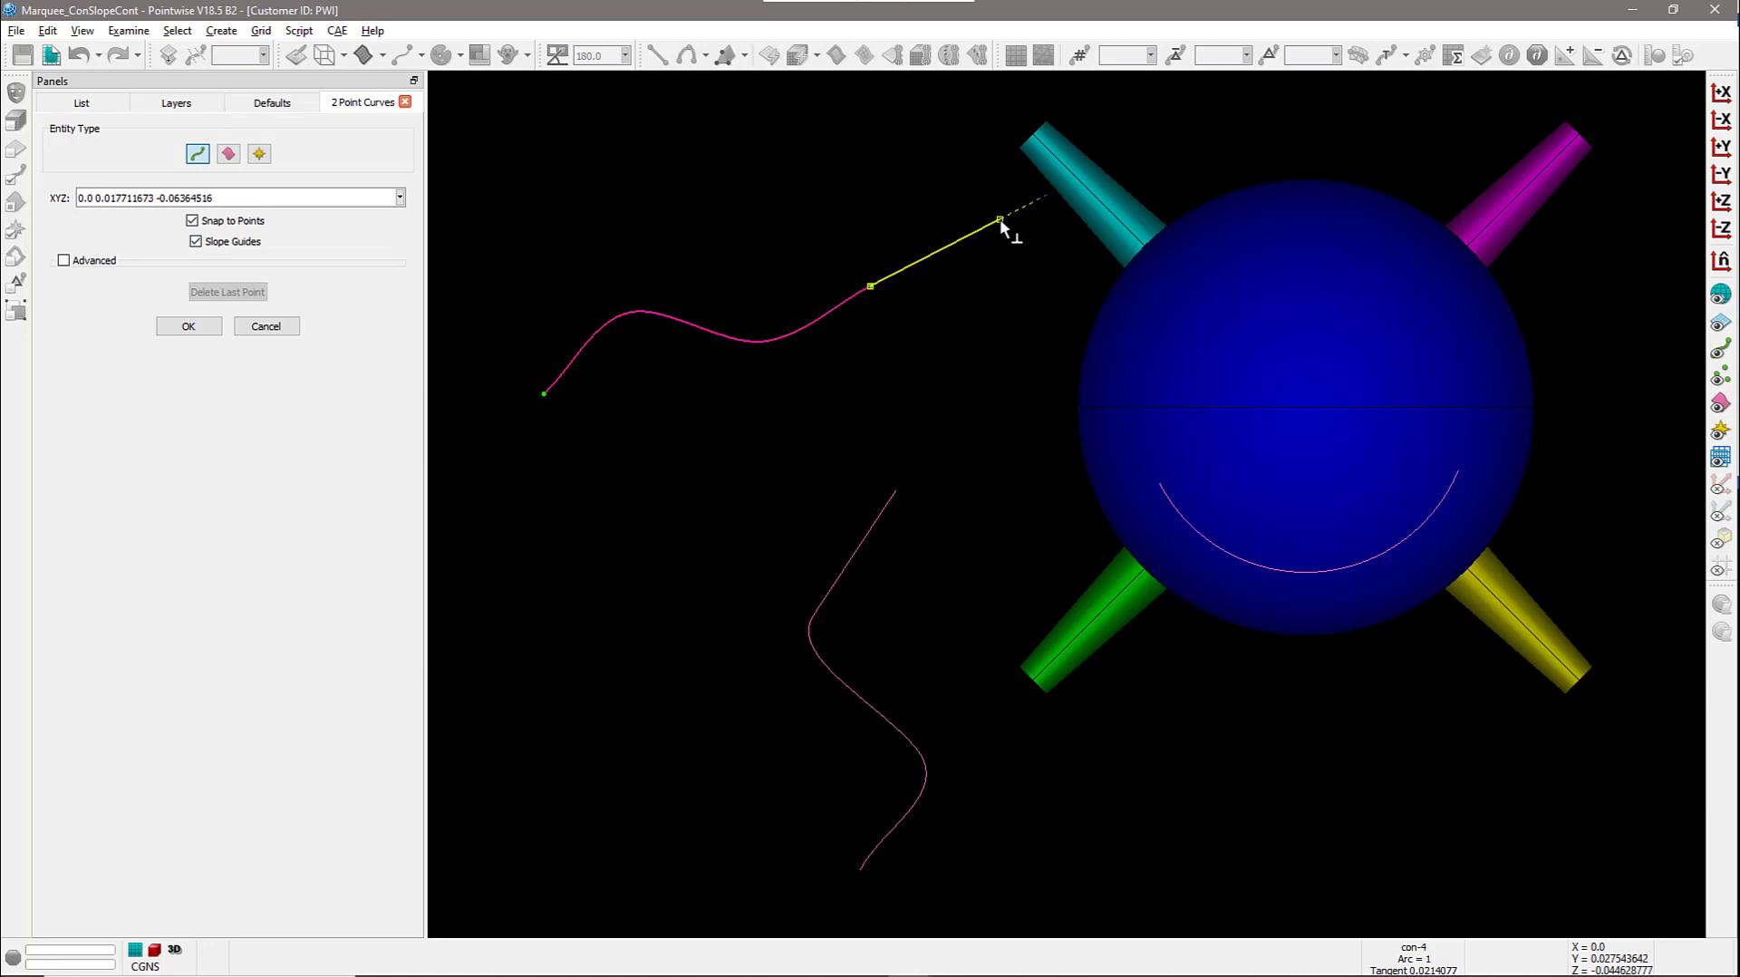
{"action": "mouse_move", "coordinate": [999, 220]}
{"action": "left_mouse_down"}
{"action": "mouse_move", "coordinate": [977, 350]}
{"action": "mouse_move", "coordinate": [921, 395]}
{"action": "mouse_move", "coordinate": [954, 369]}
{"action": "mouse_move", "coordinate": [983, 226]}
{"action": "left_mouse_up"}
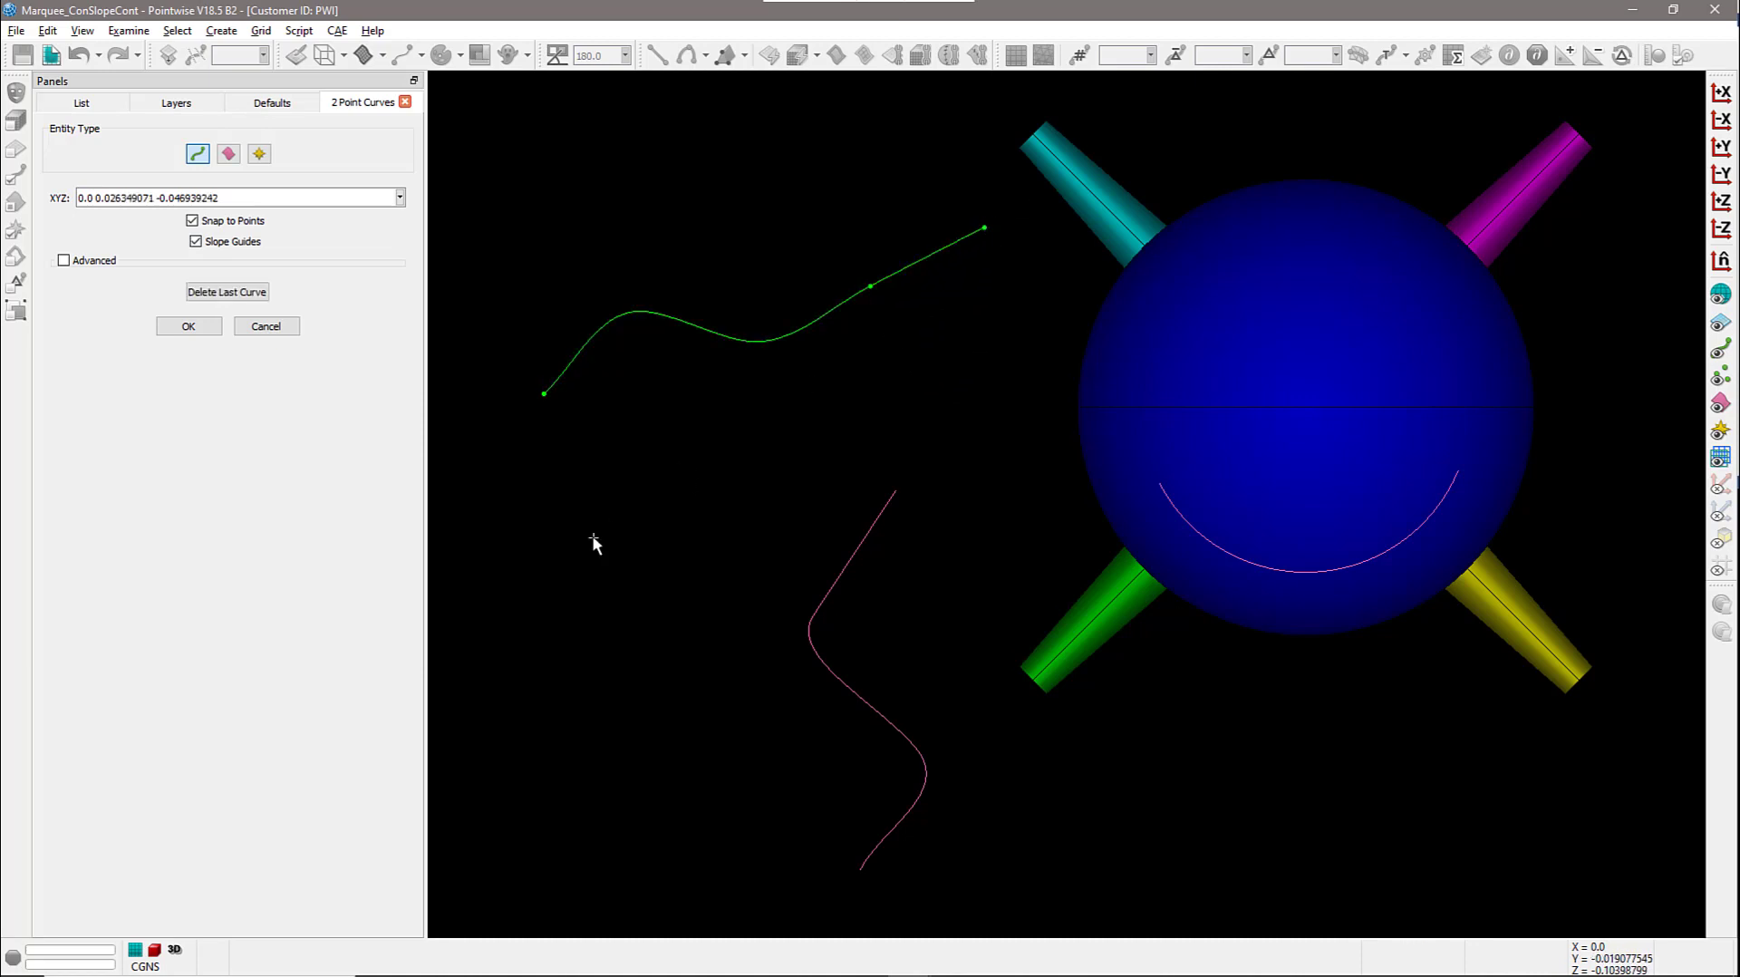
{"action": "left_click", "coordinate": [266, 328]}
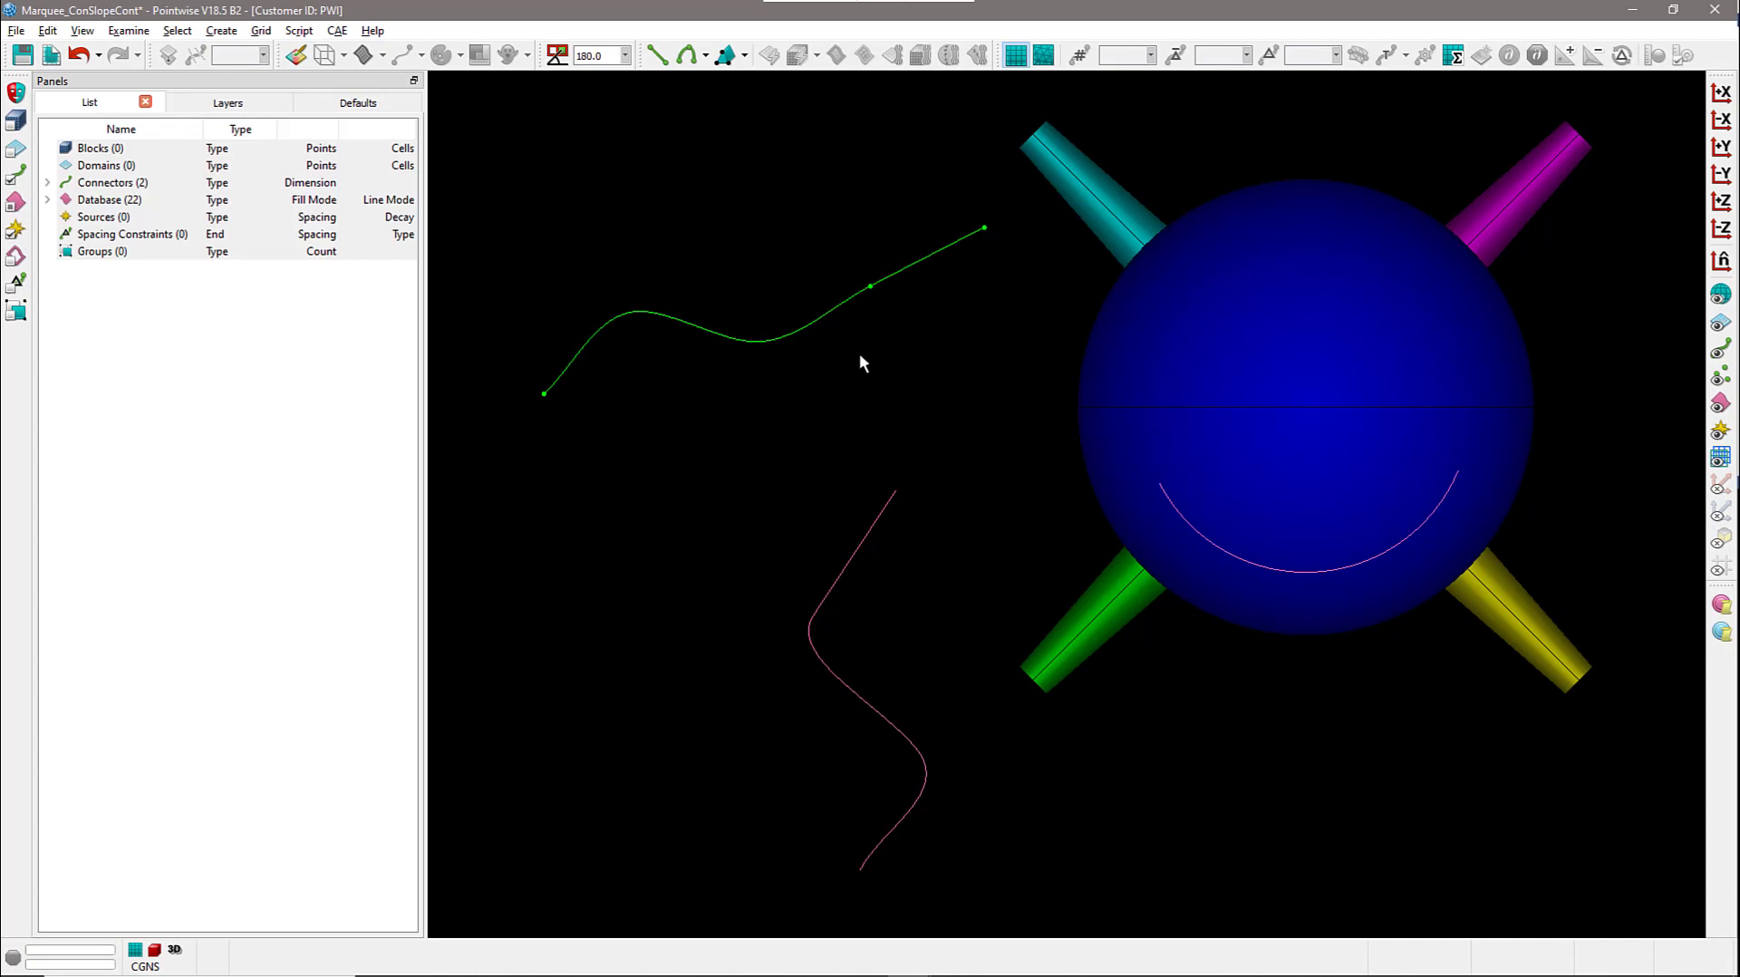
- Undo the line and draw a Bezier curve from the green connector's end to the pink curve, tangent at both ends
{"action": "key", "text": "ctrl+z"}
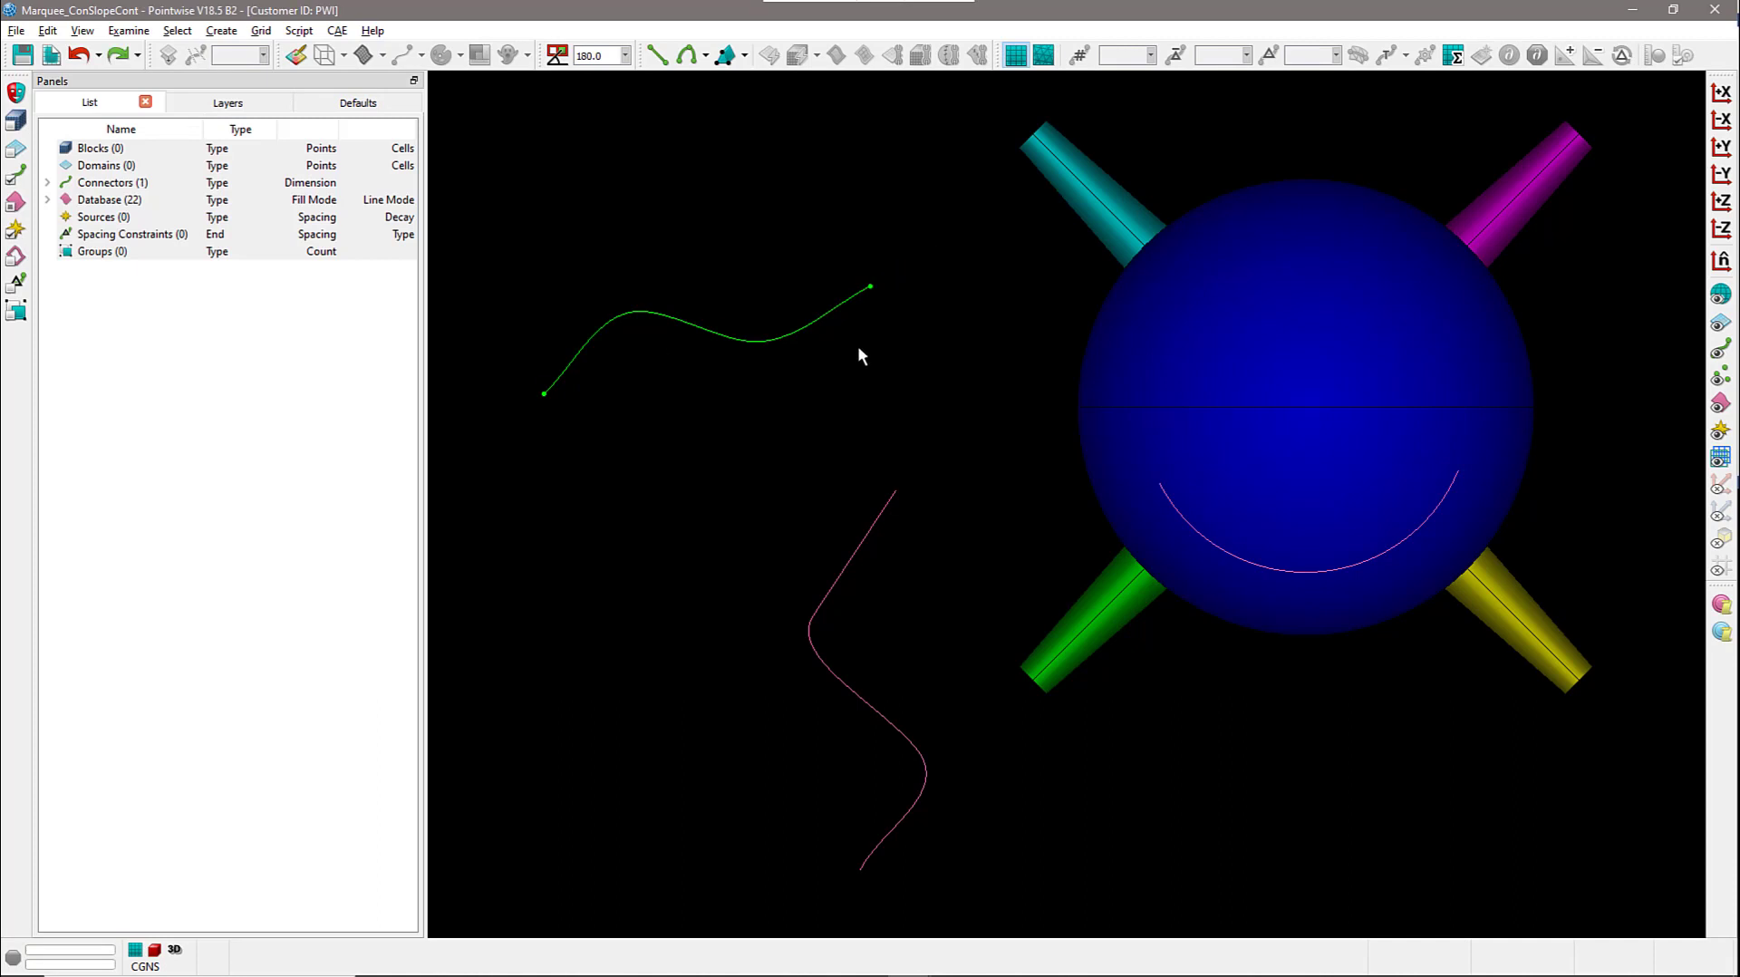
{"action": "left_click", "coordinate": [705, 55]}
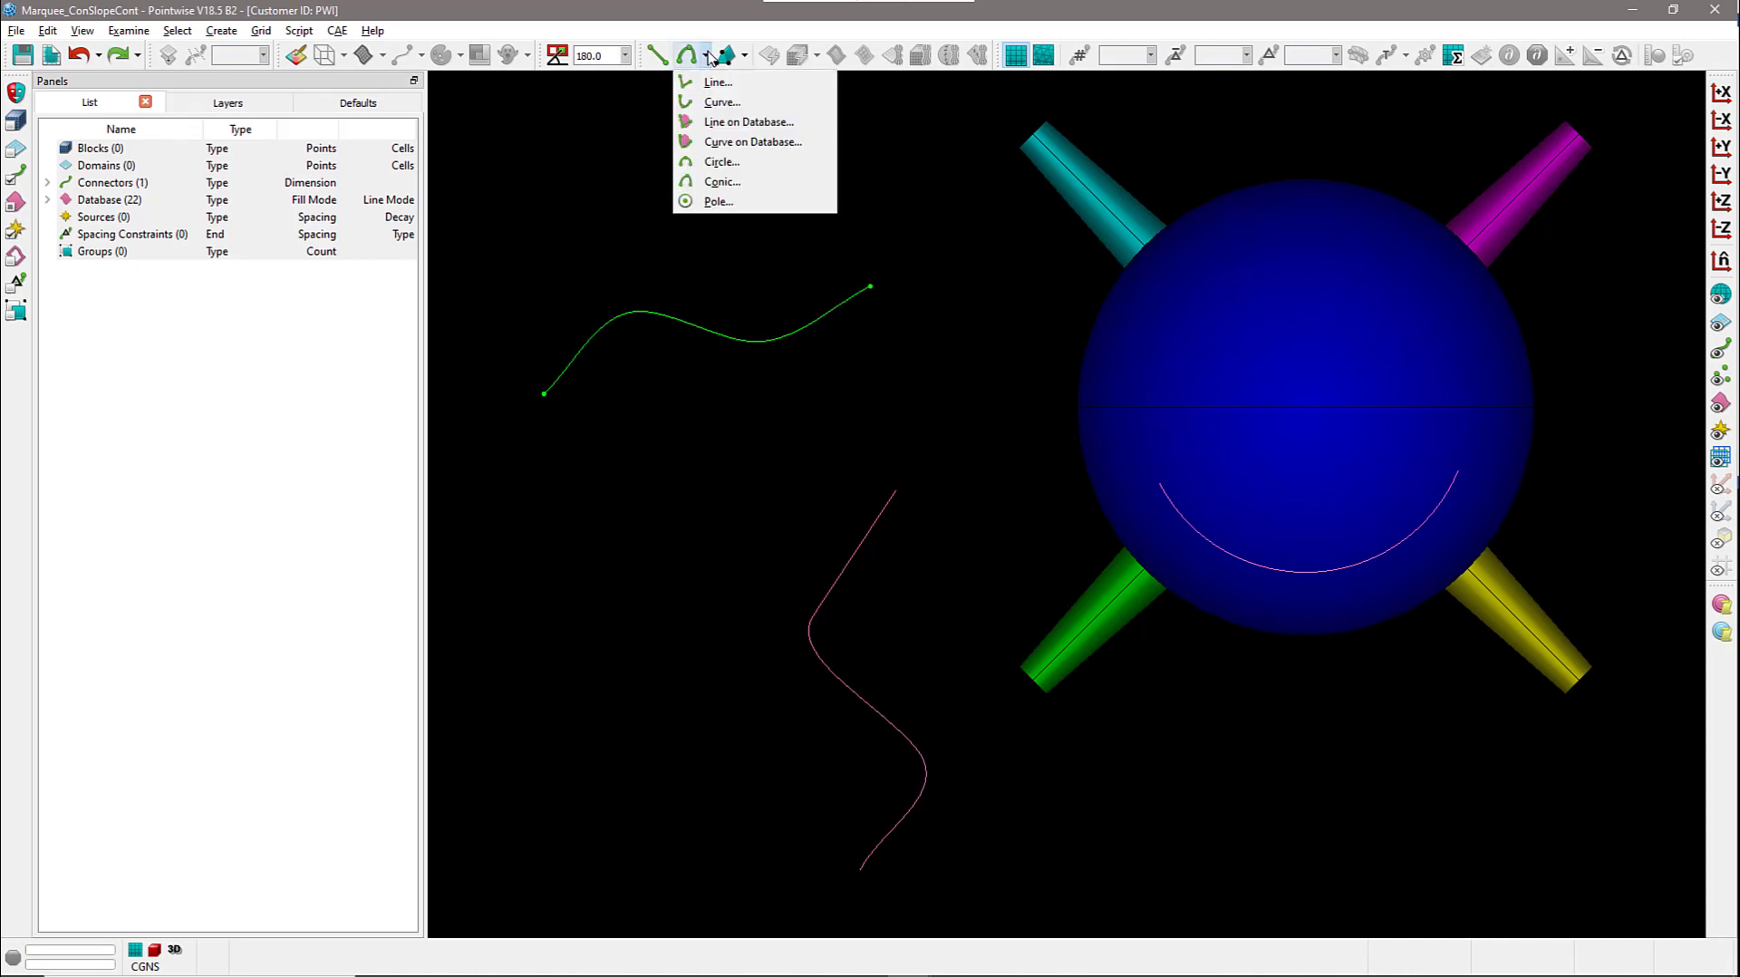
{"action": "left_click", "coordinate": [711, 104]}
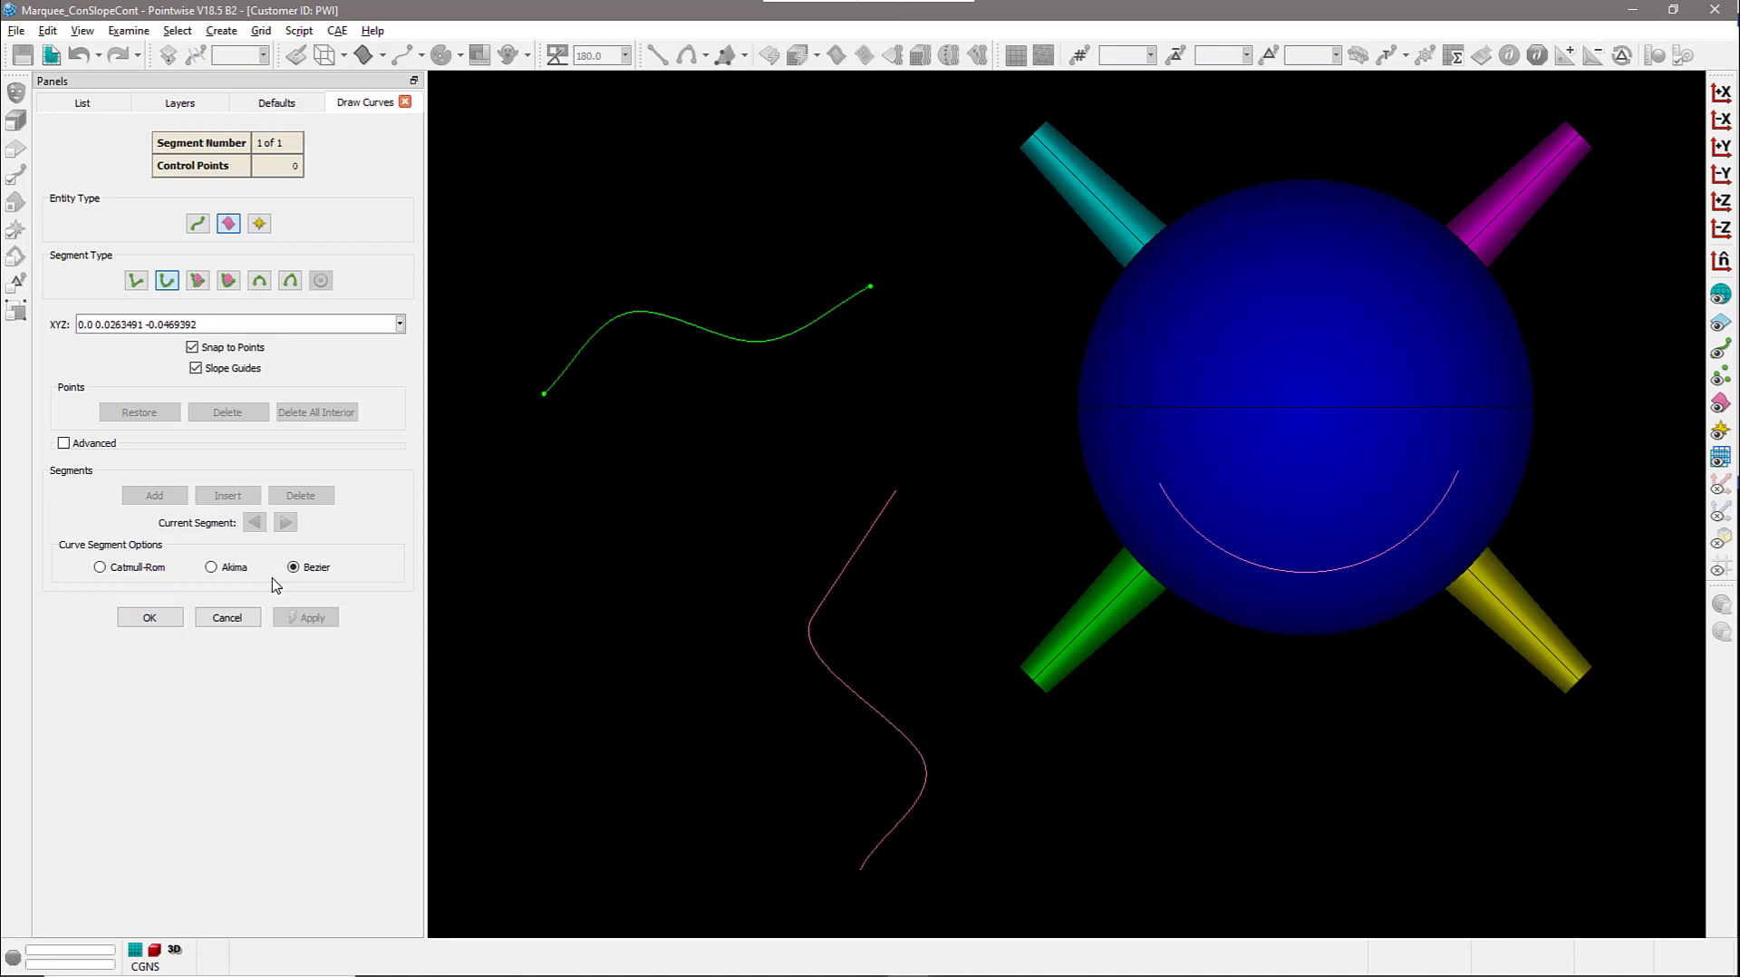
{"action": "left_click", "coordinate": [871, 286]}
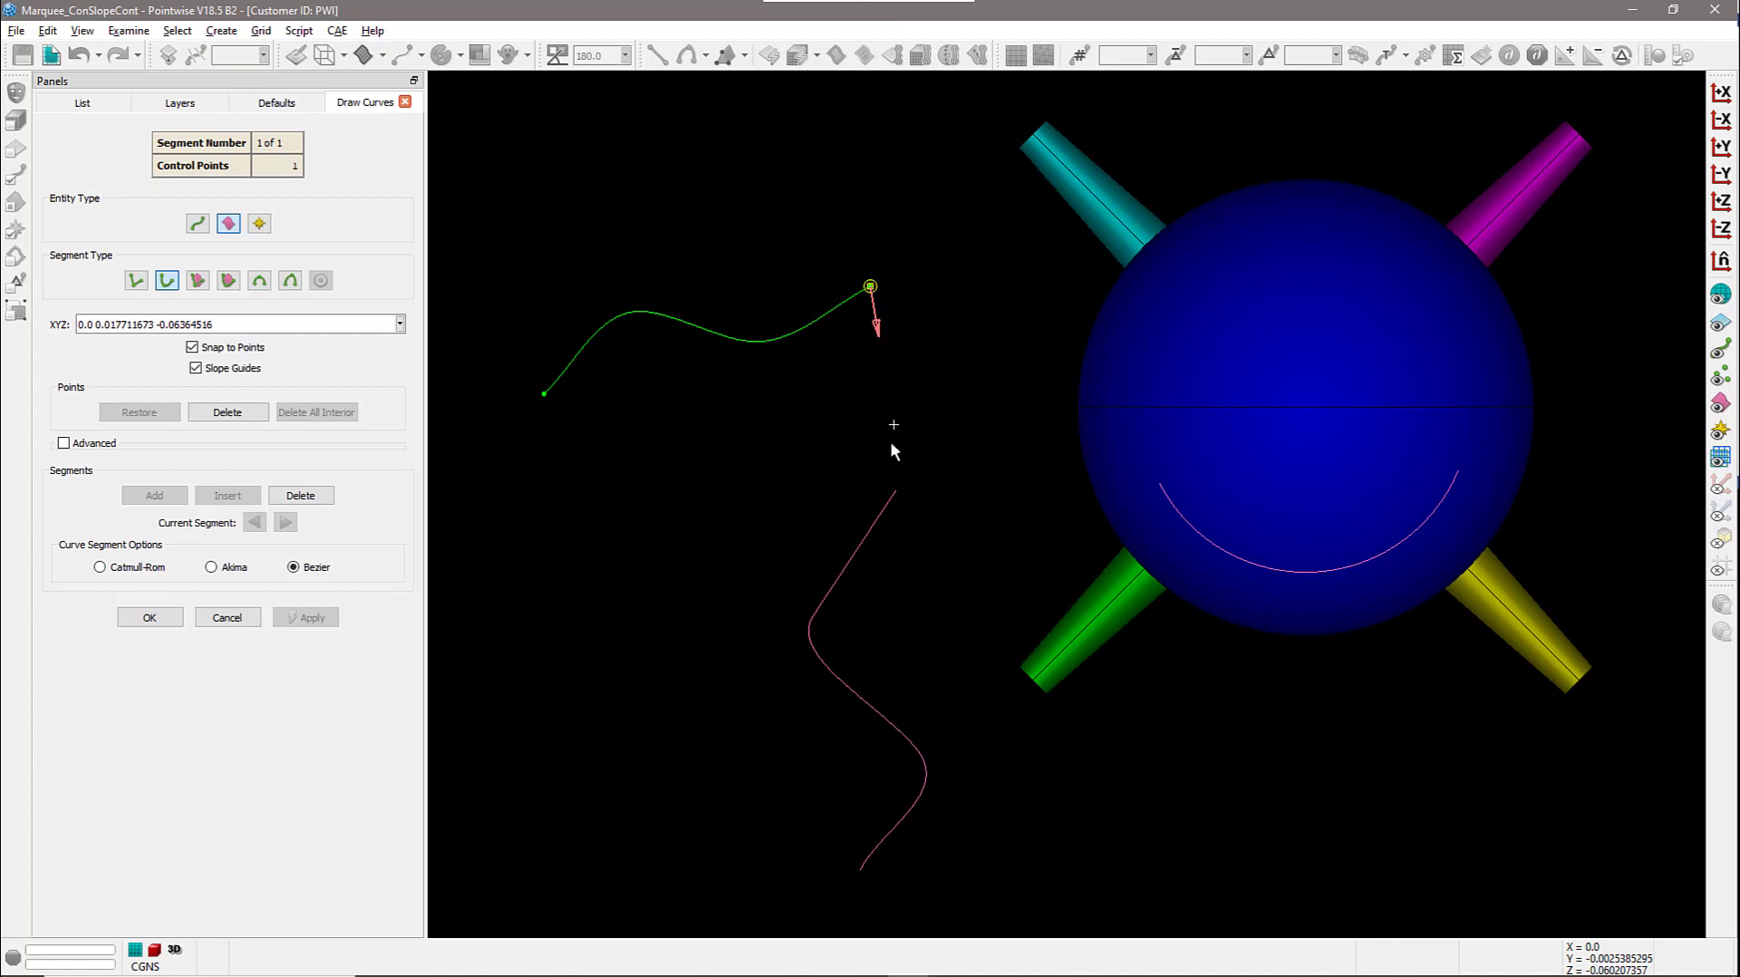
{"action": "left_click", "coordinate": [897, 494]}
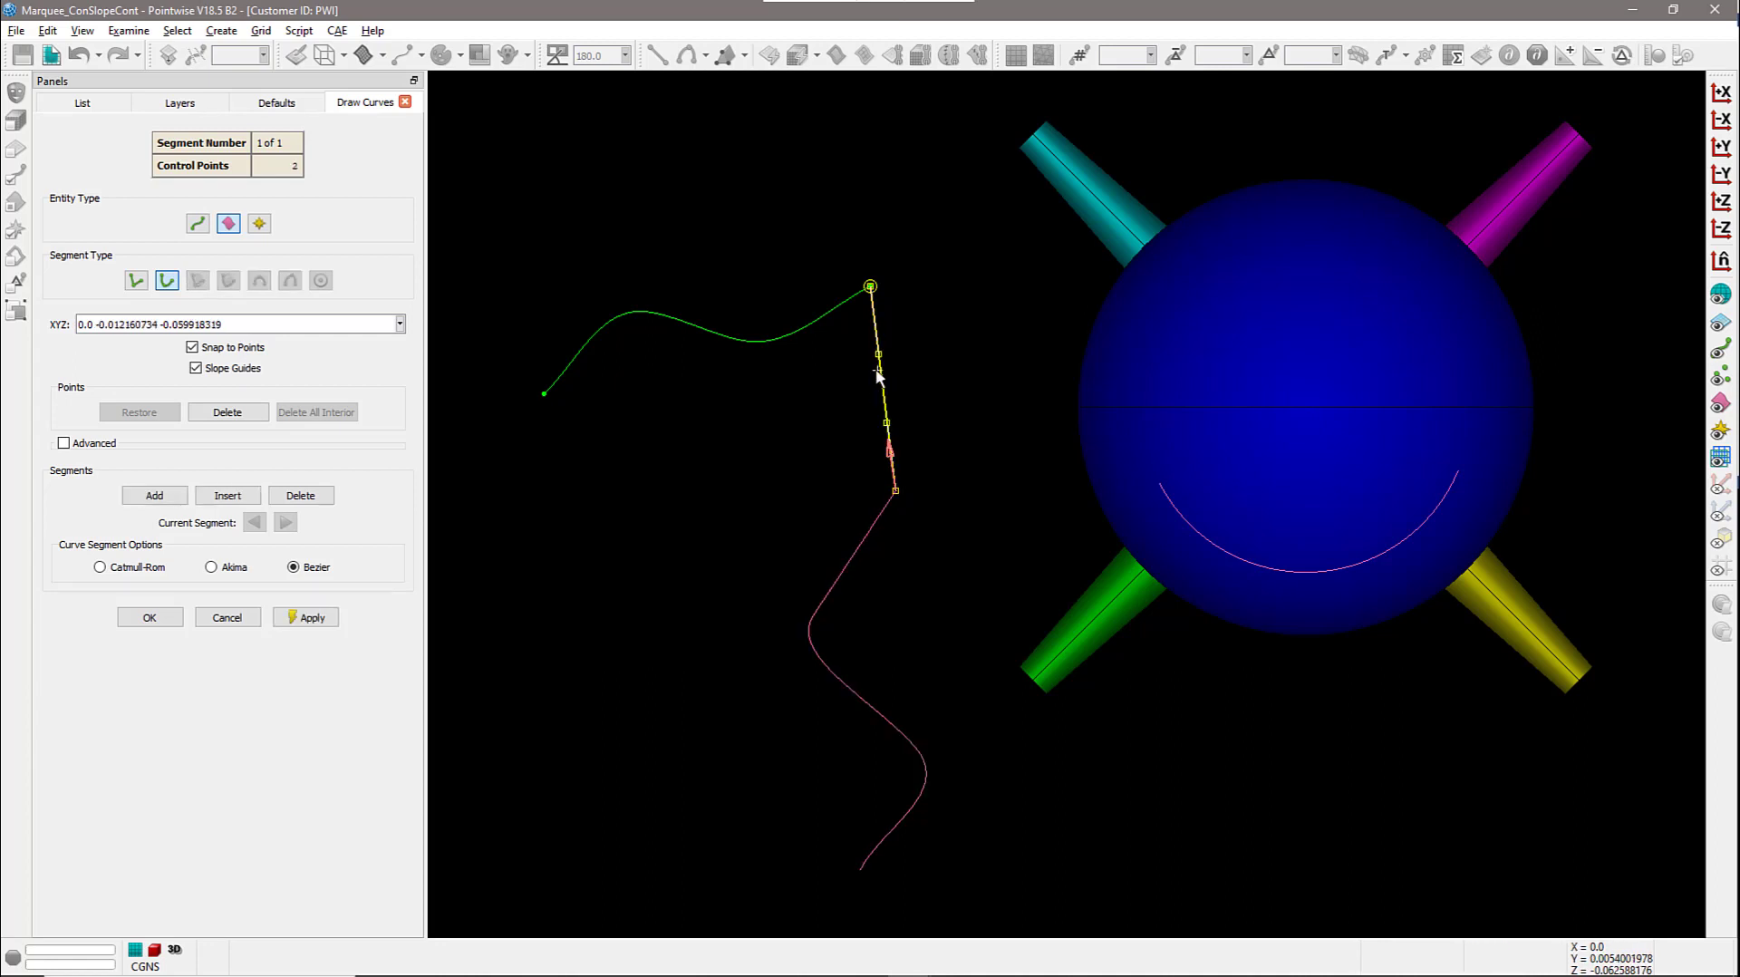
{"action": "left_click_drag", "start_coordinate": [881, 355], "coordinate": [953, 327]}
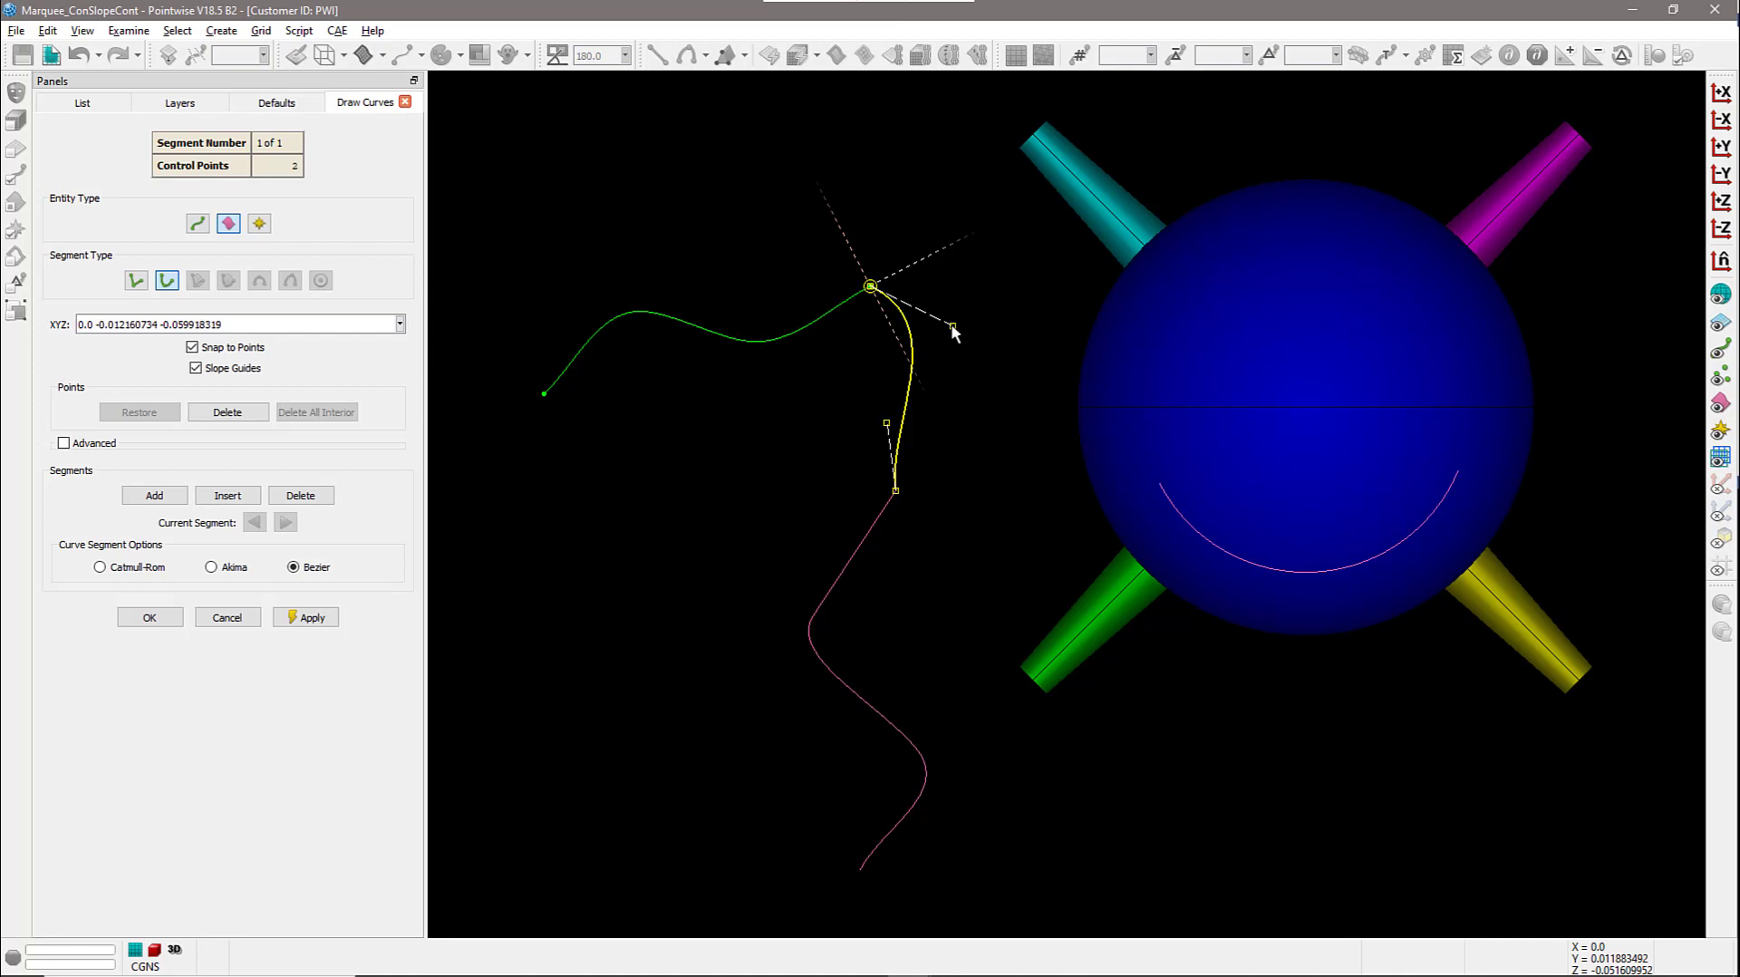
{"action": "left_click_drag", "start_coordinate": [954, 321], "coordinate": [962, 235]}
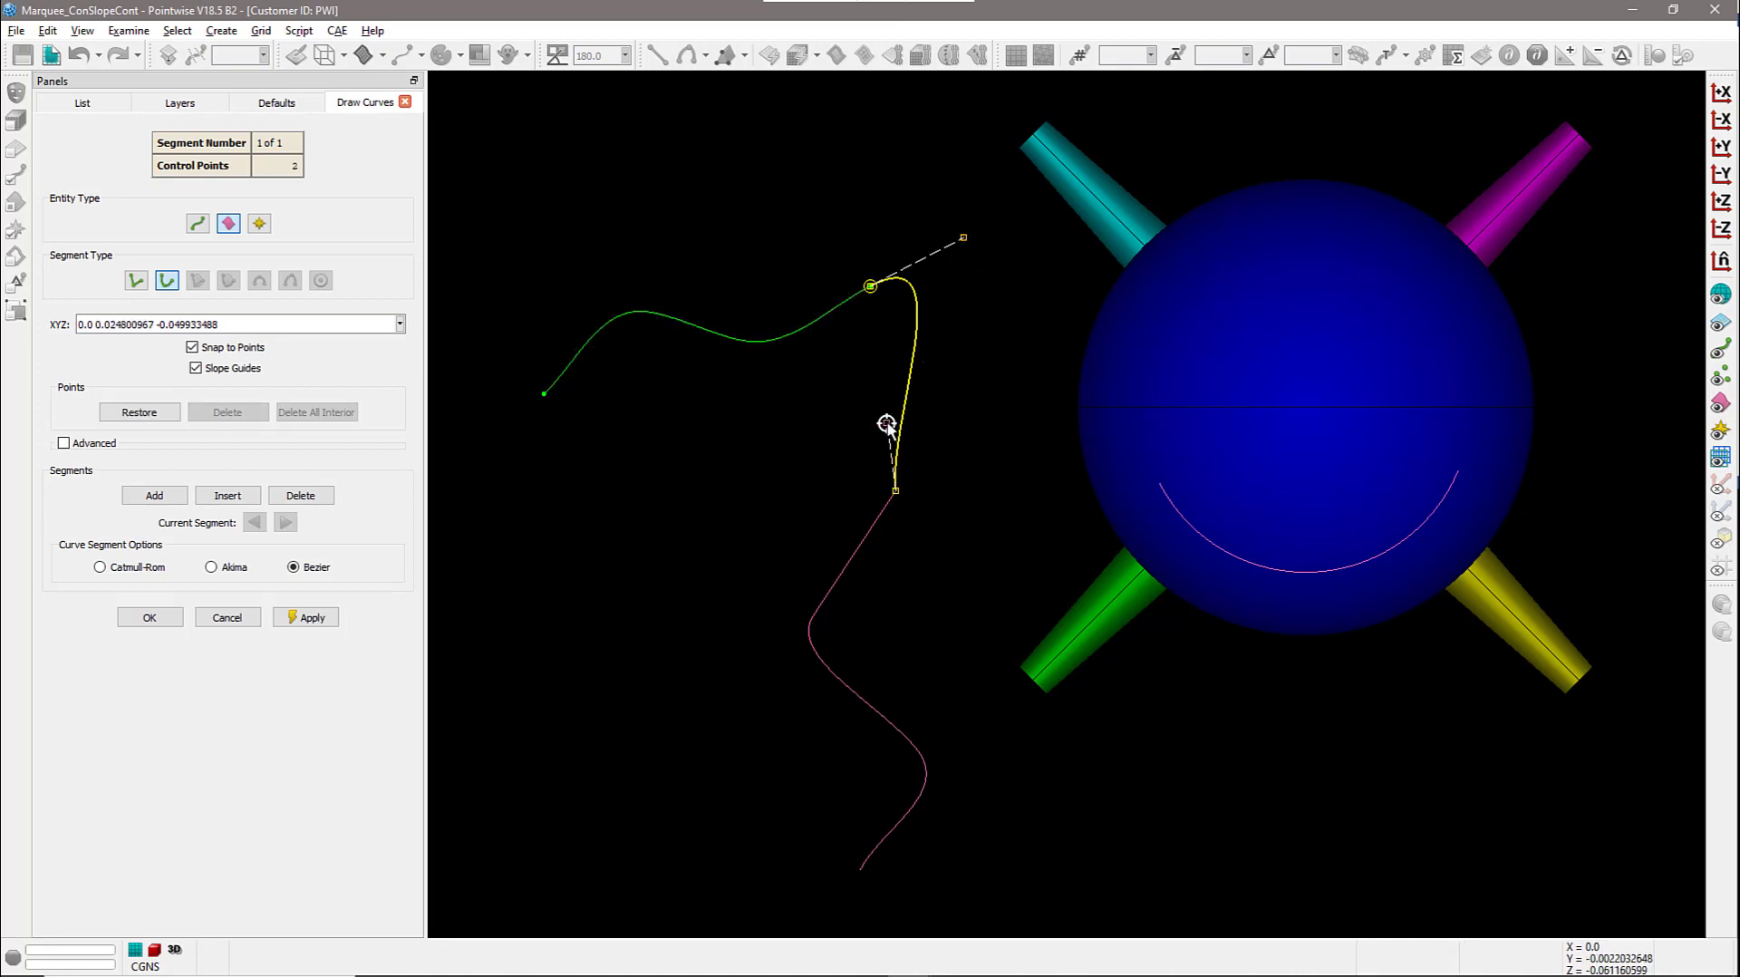
{"action": "left_click_drag", "start_coordinate": [889, 424], "coordinate": [934, 429]}
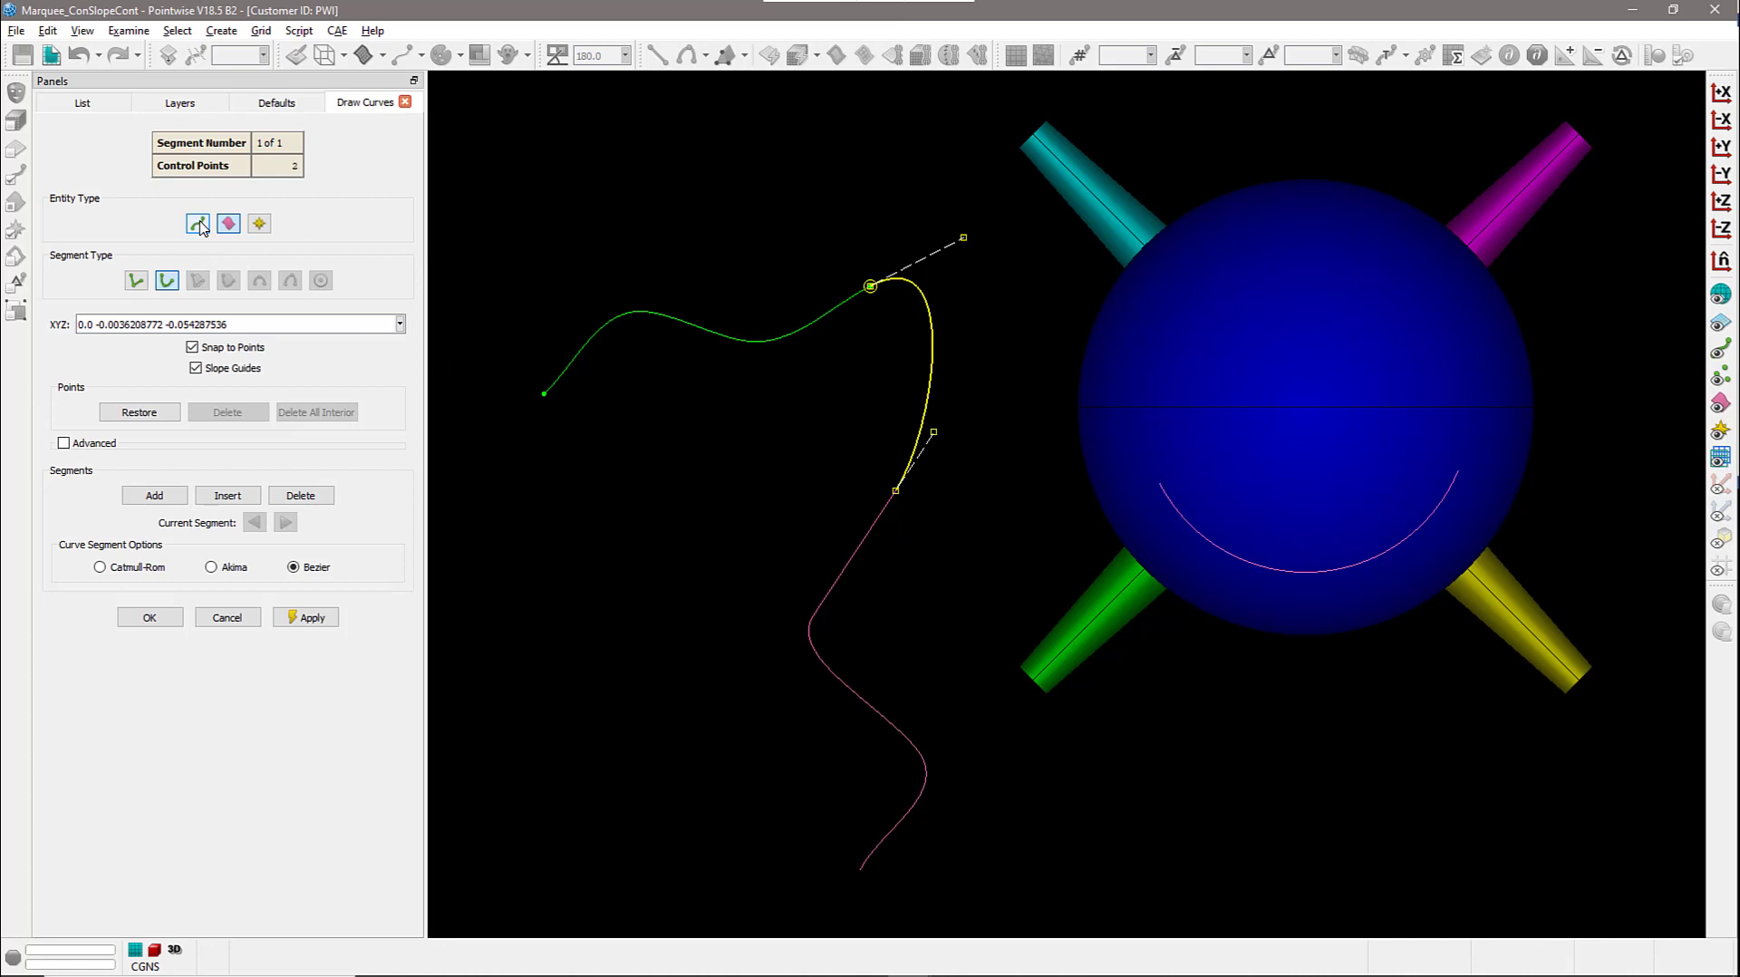
- Create the Bezier curve as a database curve and select it
{"action": "left_click", "coordinate": [259, 223]}
{"action": "left_click", "coordinate": [197, 224]}
{"action": "left_click", "coordinate": [229, 224]}
{"action": "left_click", "coordinate": [150, 618]}
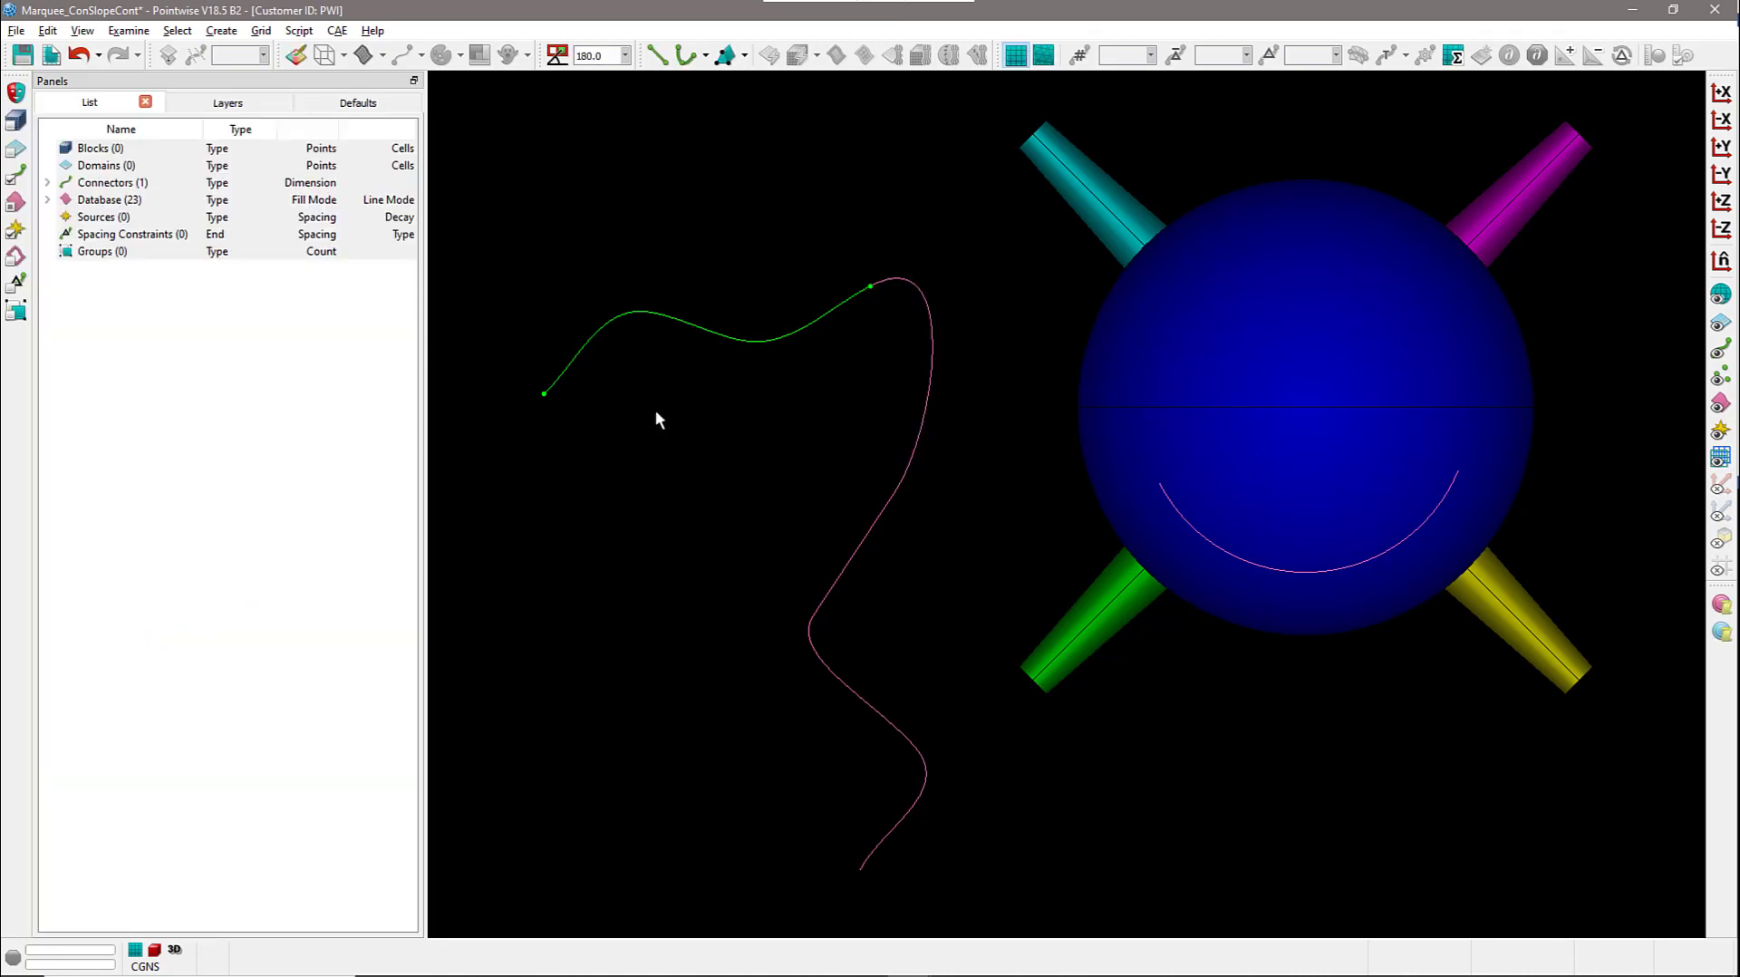
{"action": "left_click", "coordinate": [931, 343]}
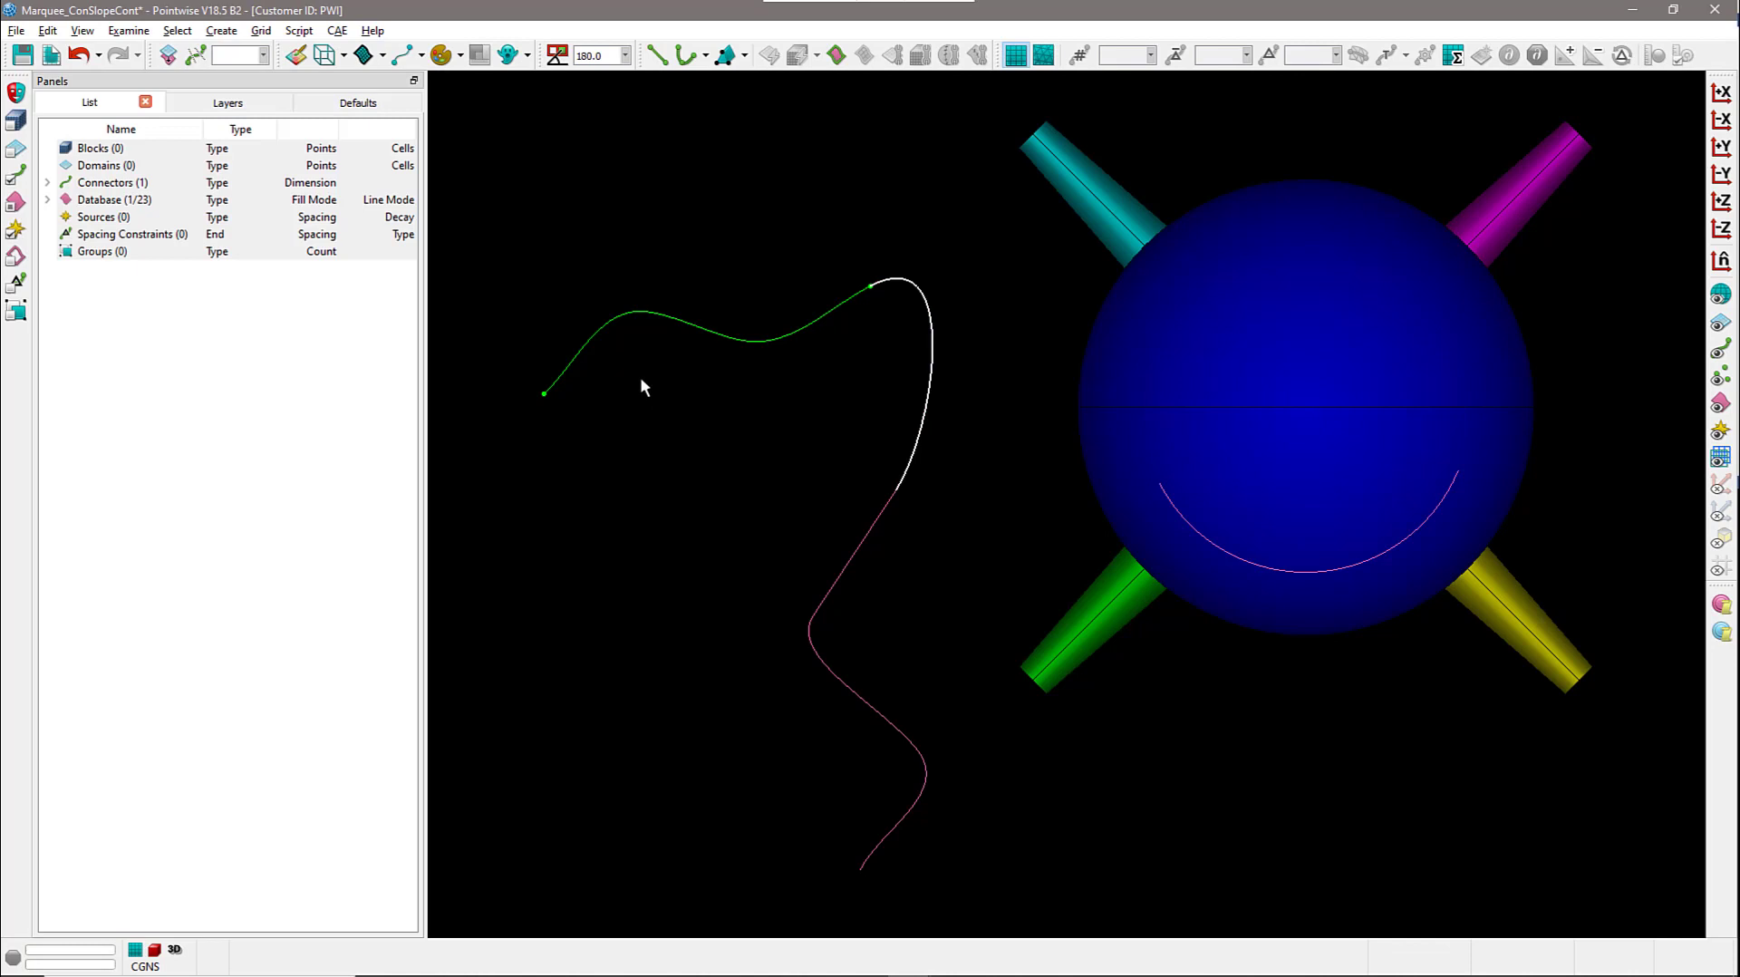
{"action": "key", "text": "Delete"}
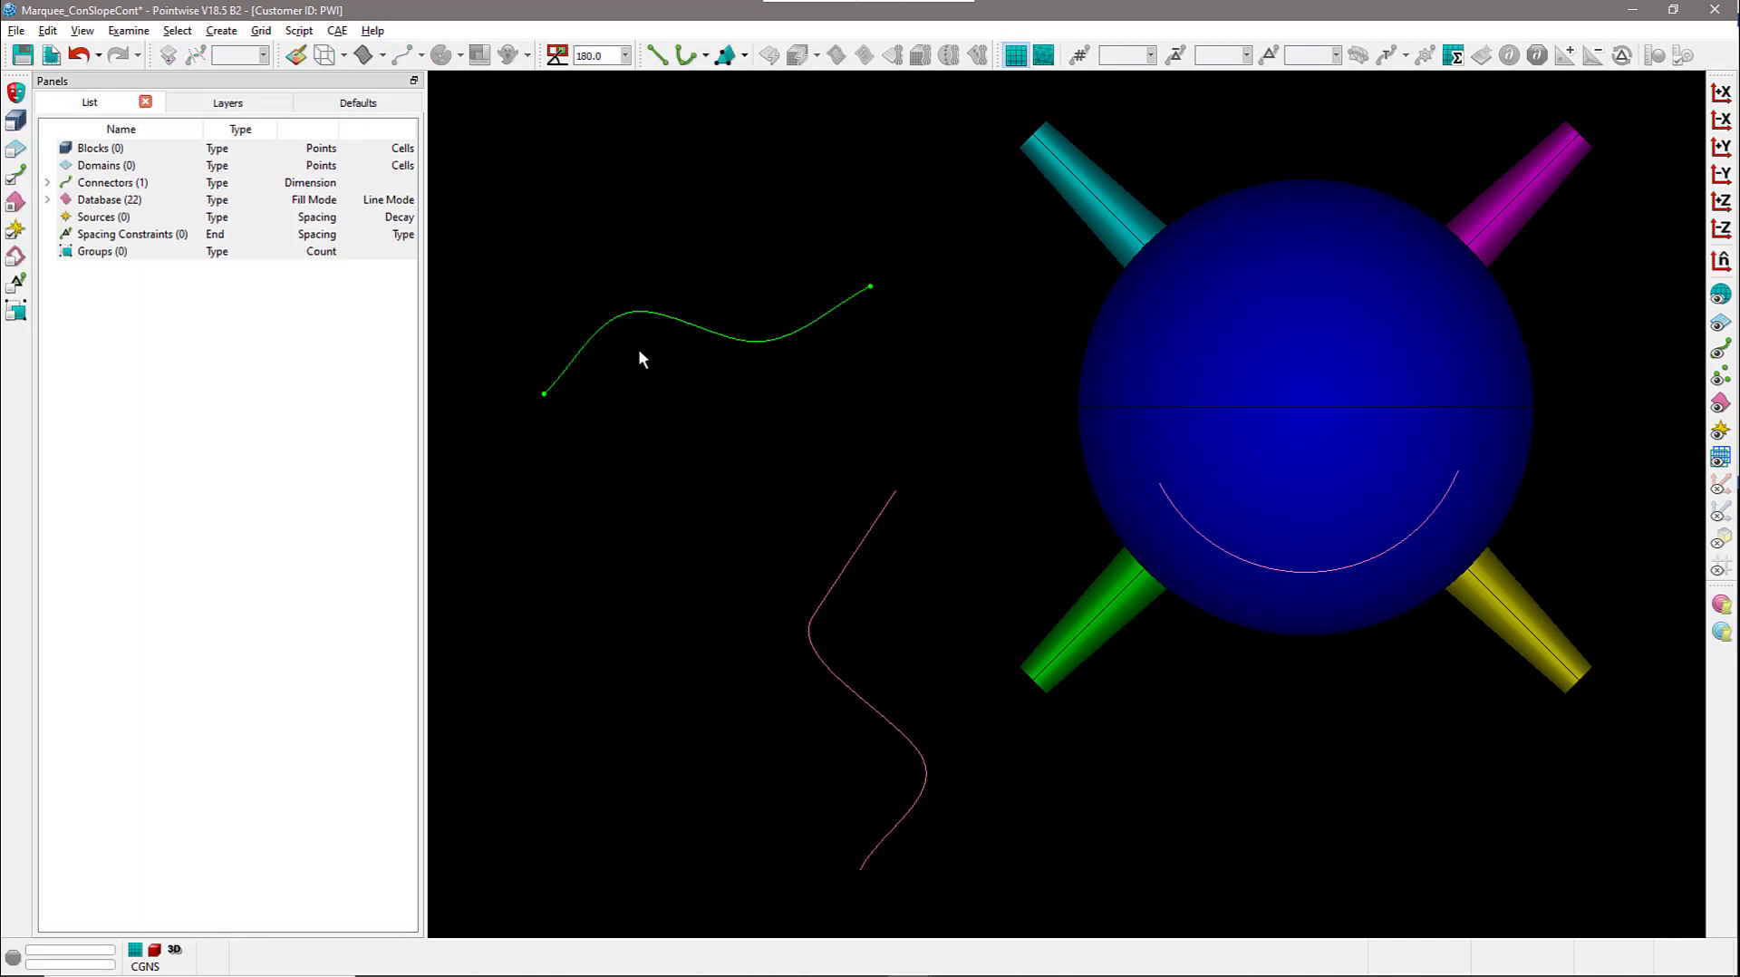
{"action": "left_click", "coordinate": [705, 55]}
{"action": "left_click", "coordinate": [718, 104]}
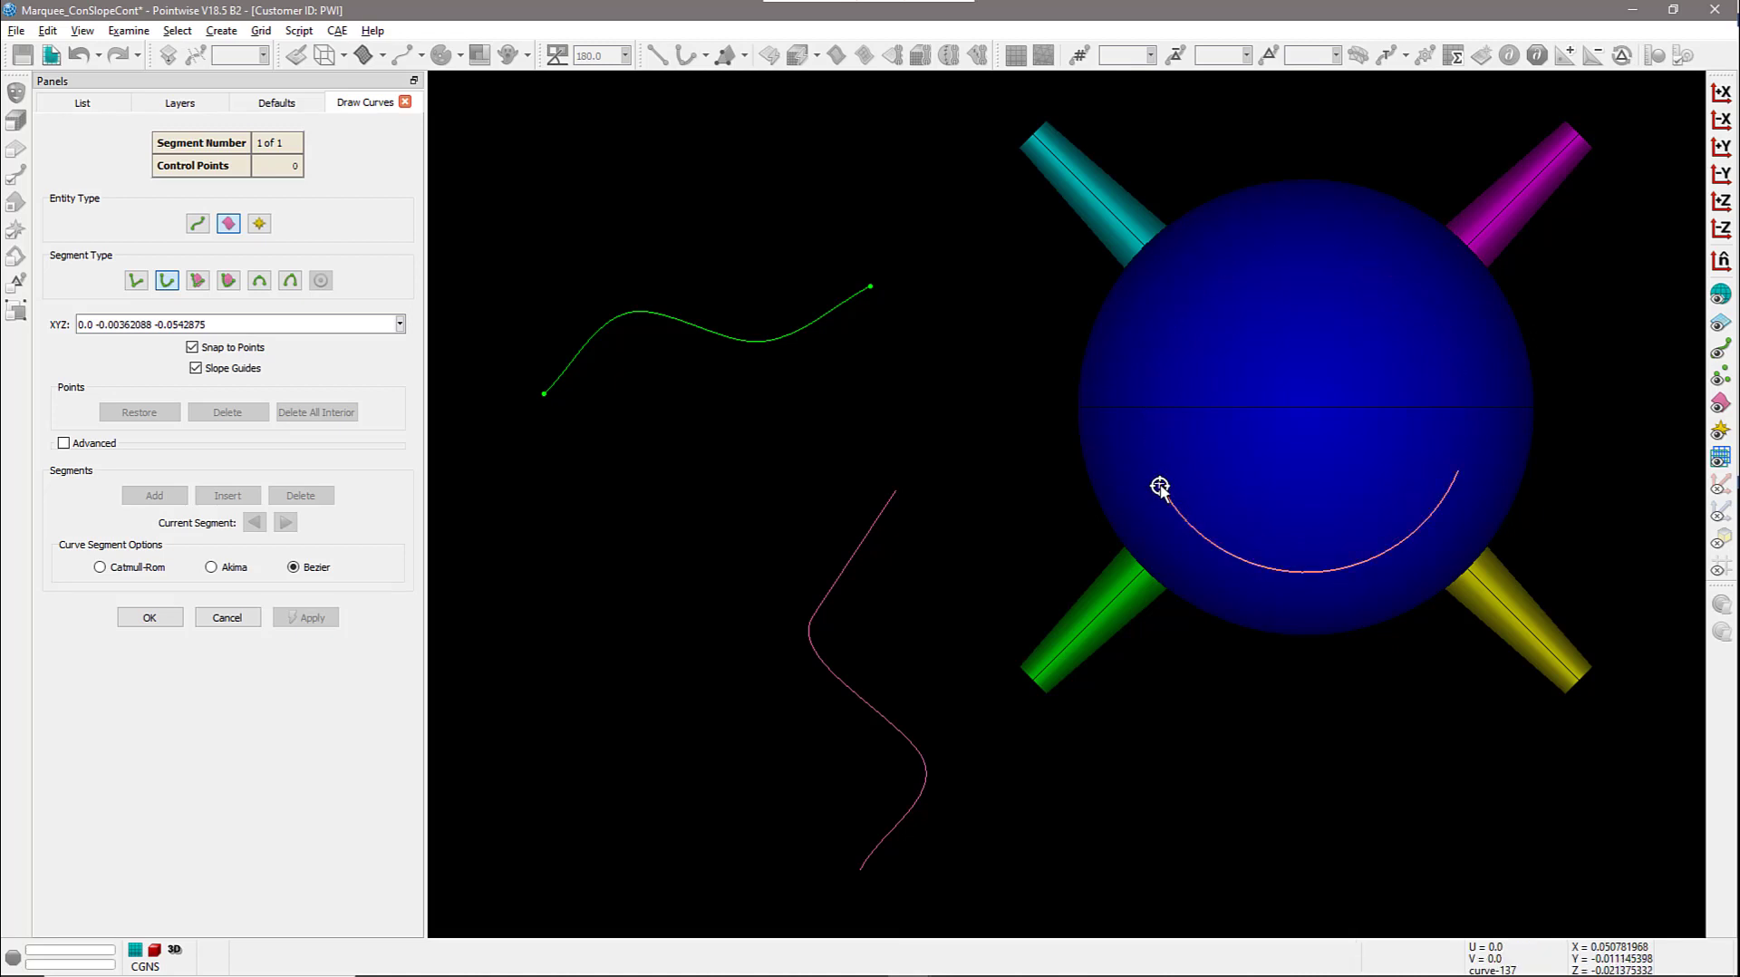
{"action": "left_click", "coordinate": [870, 286]}
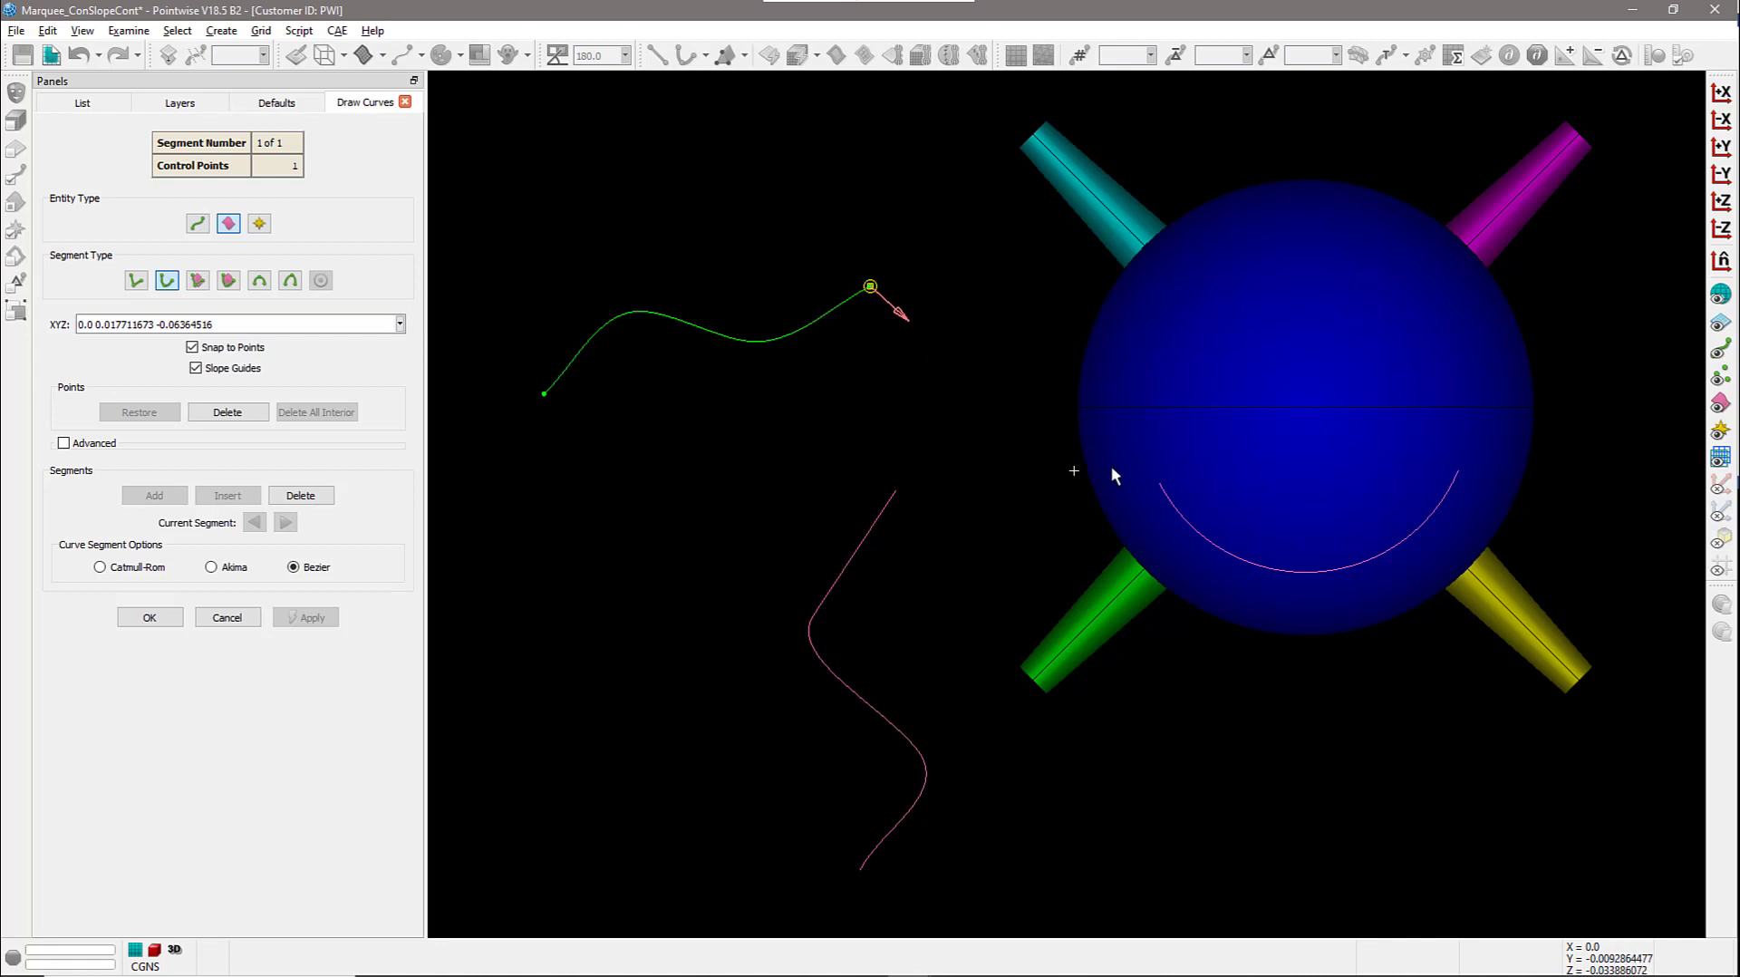
{"action": "left_click", "coordinate": [1155, 485]}
{"action": "left_click_drag", "start_coordinate": [1063, 418], "coordinate": [1053, 542]}
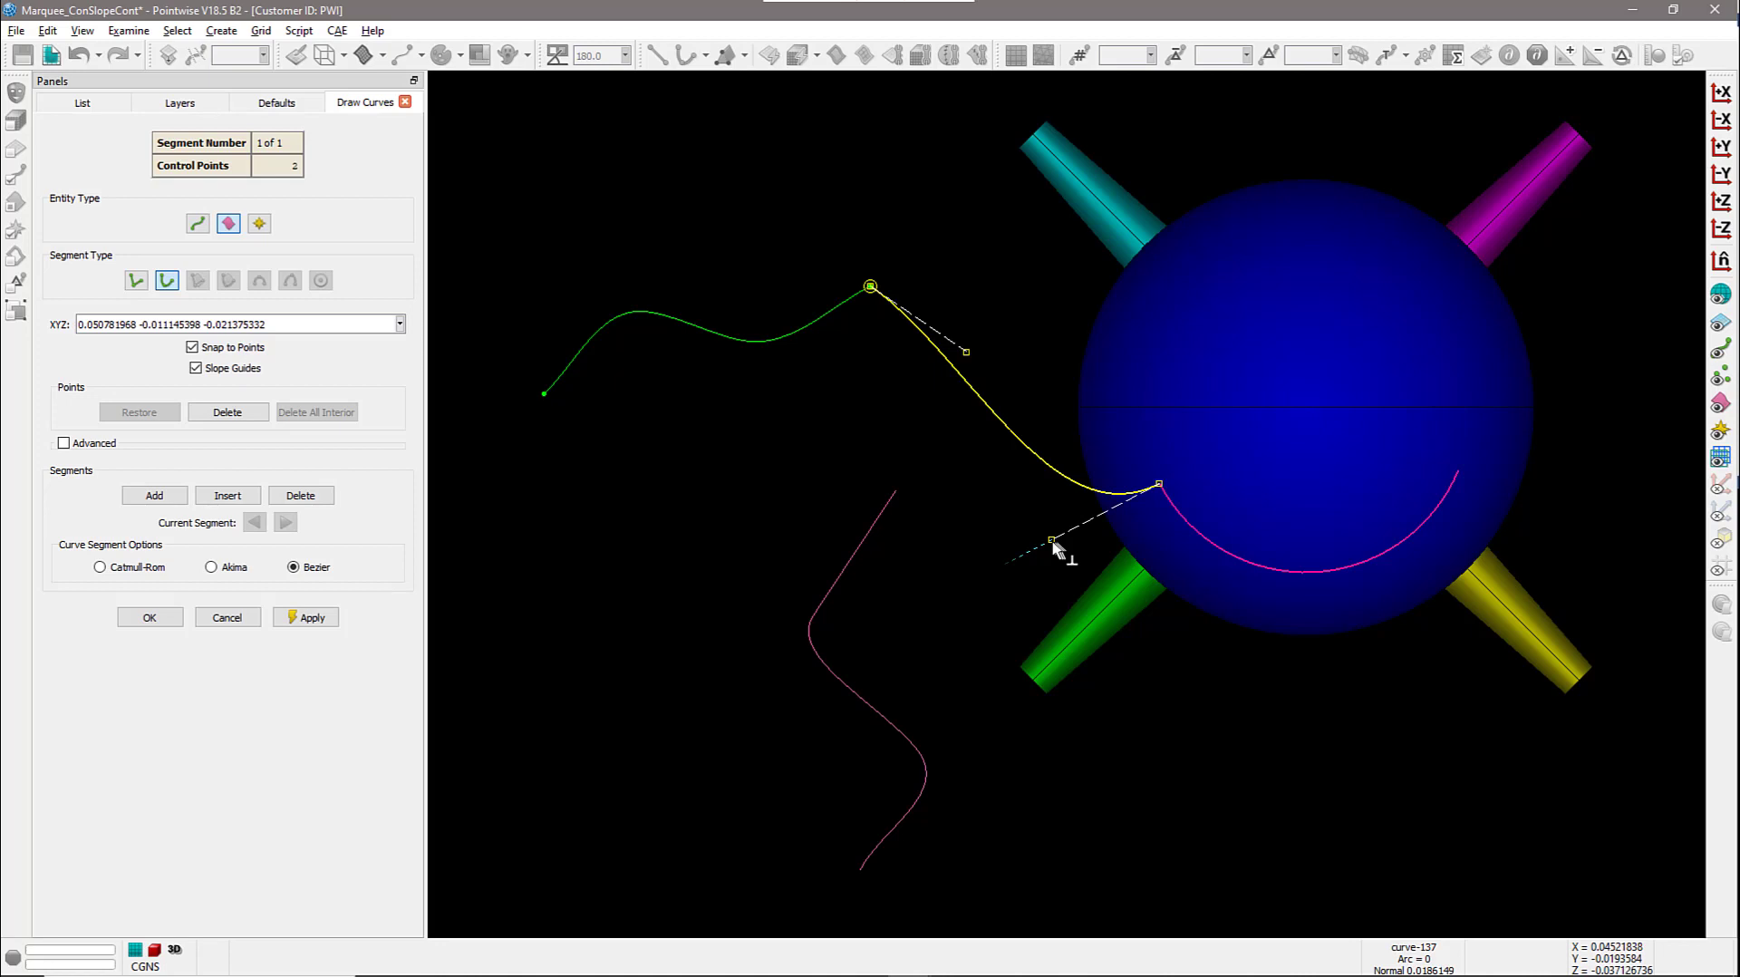
{"action": "left_click_drag", "start_coordinate": [1054, 543], "coordinate": [1053, 541]}
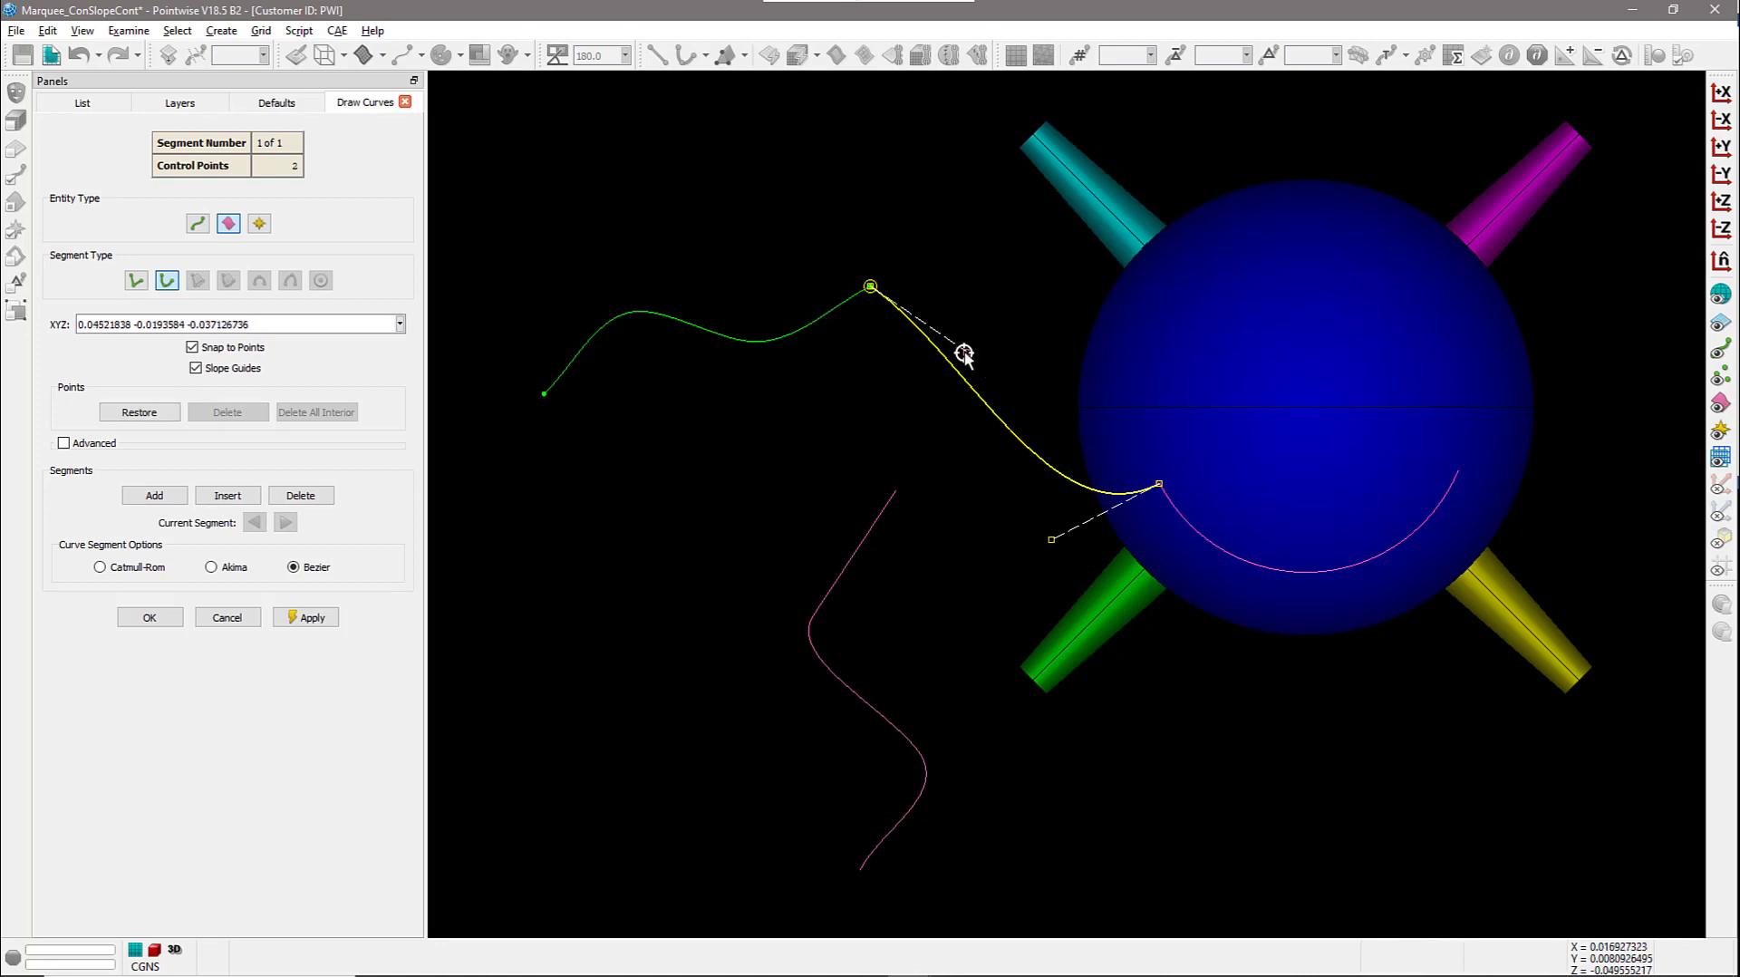
{"action": "left_click_drag", "start_coordinate": [965, 354], "coordinate": [961, 240]}
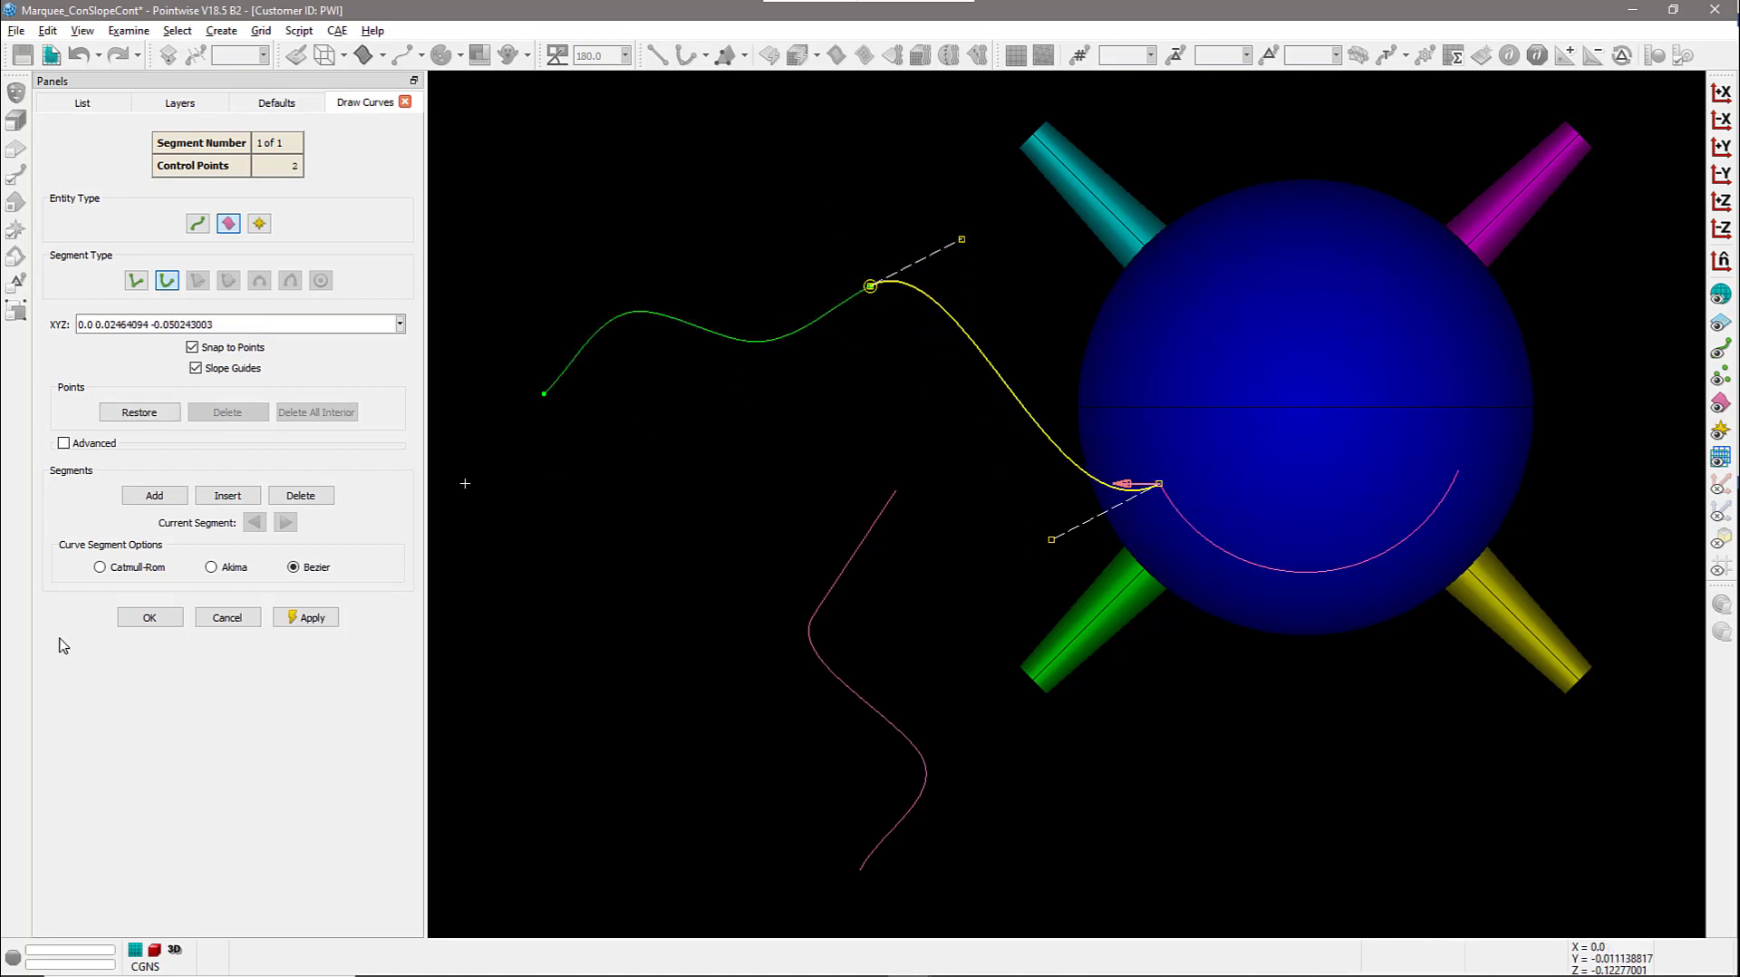
{"action": "left_click", "coordinate": [150, 617]}
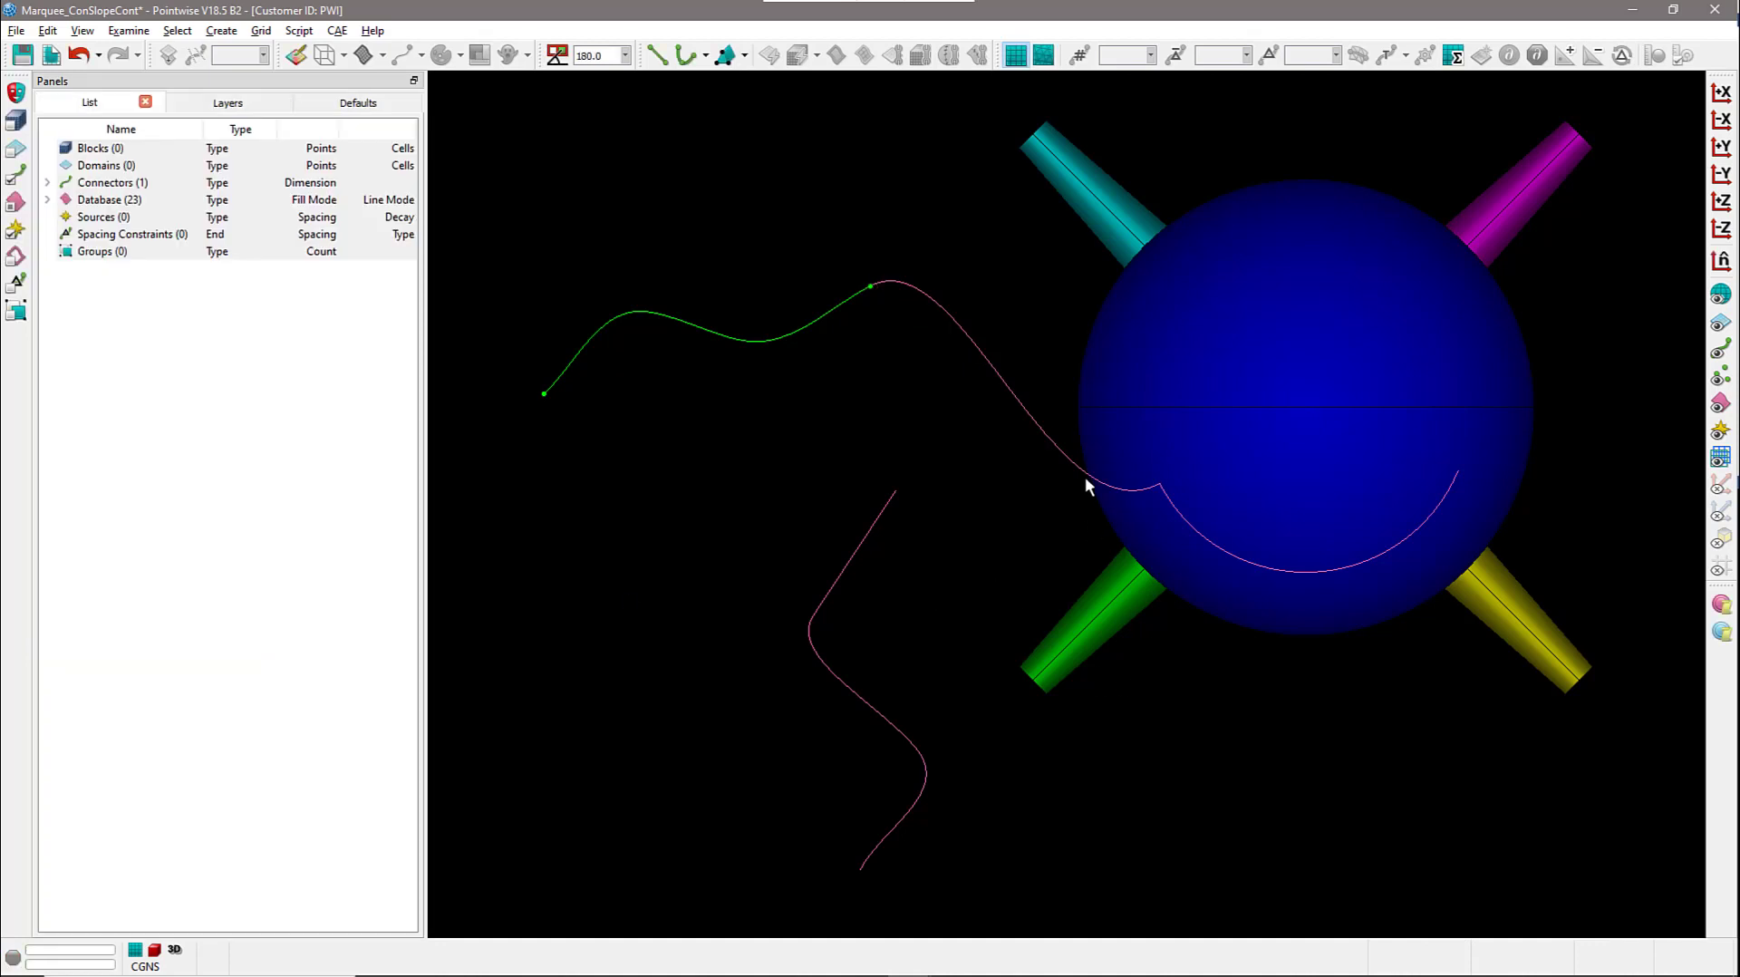
{"action": "left_click", "coordinate": [1085, 473]}
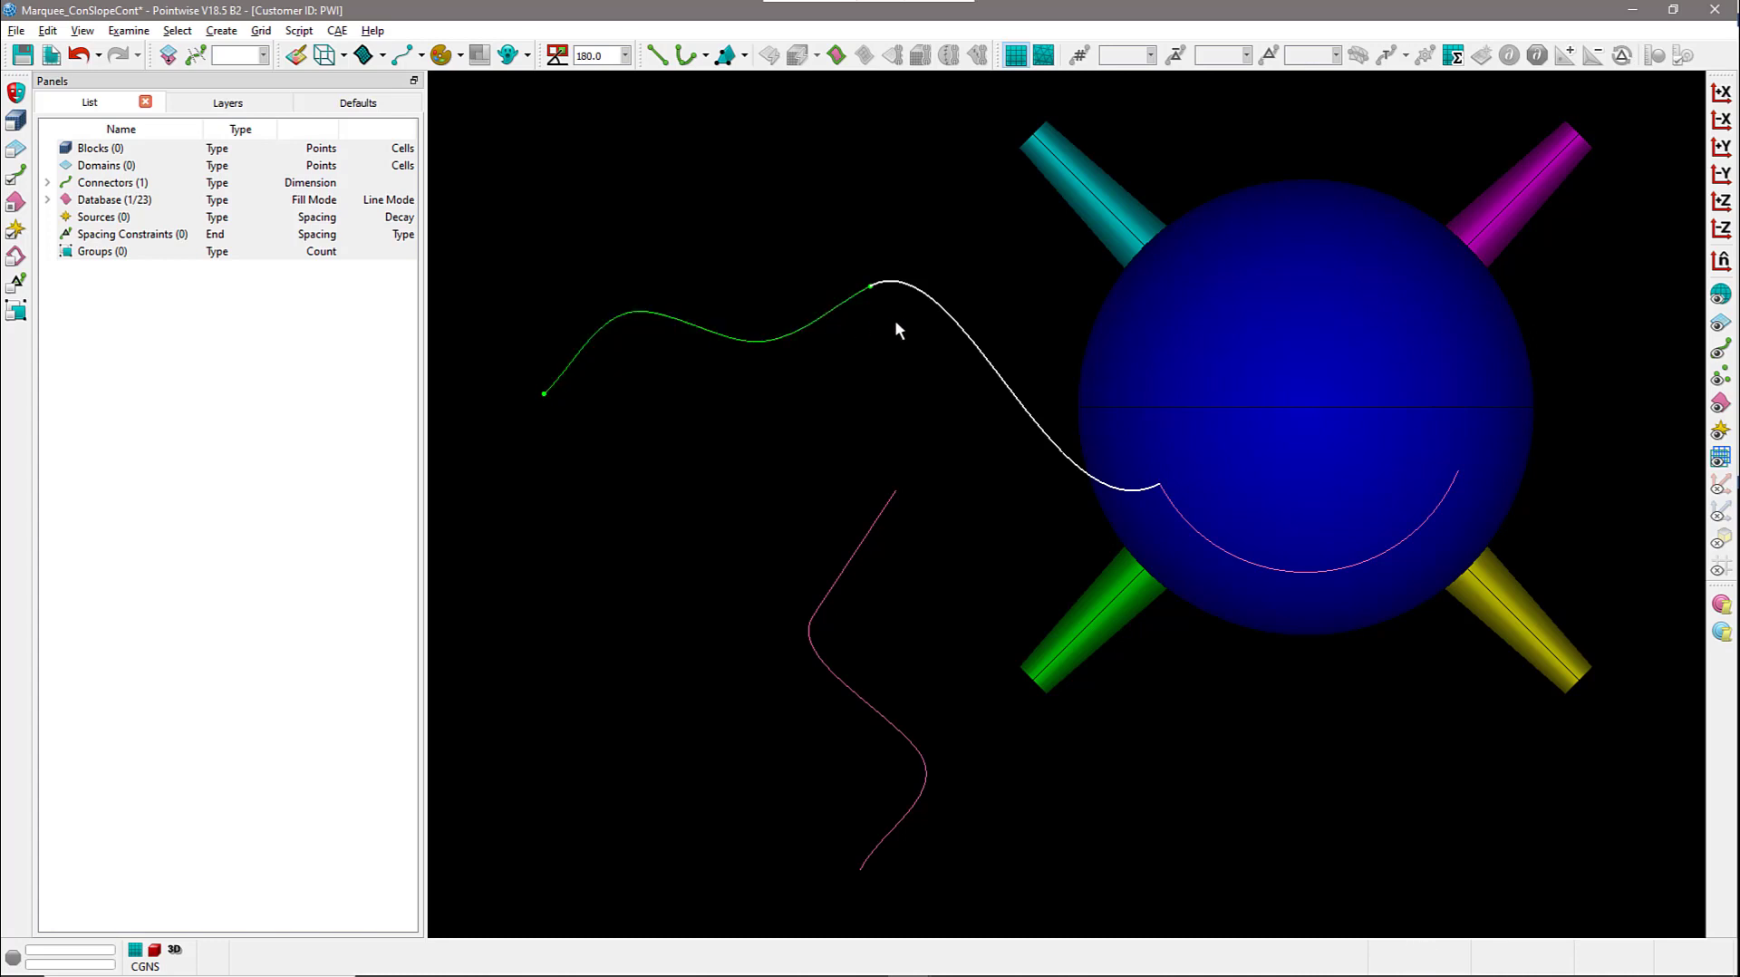
- Delete the previous curve and draw a conic from the green connector's end to the pink curve's top, bowed outward
{"action": "key", "text": "Delete"}
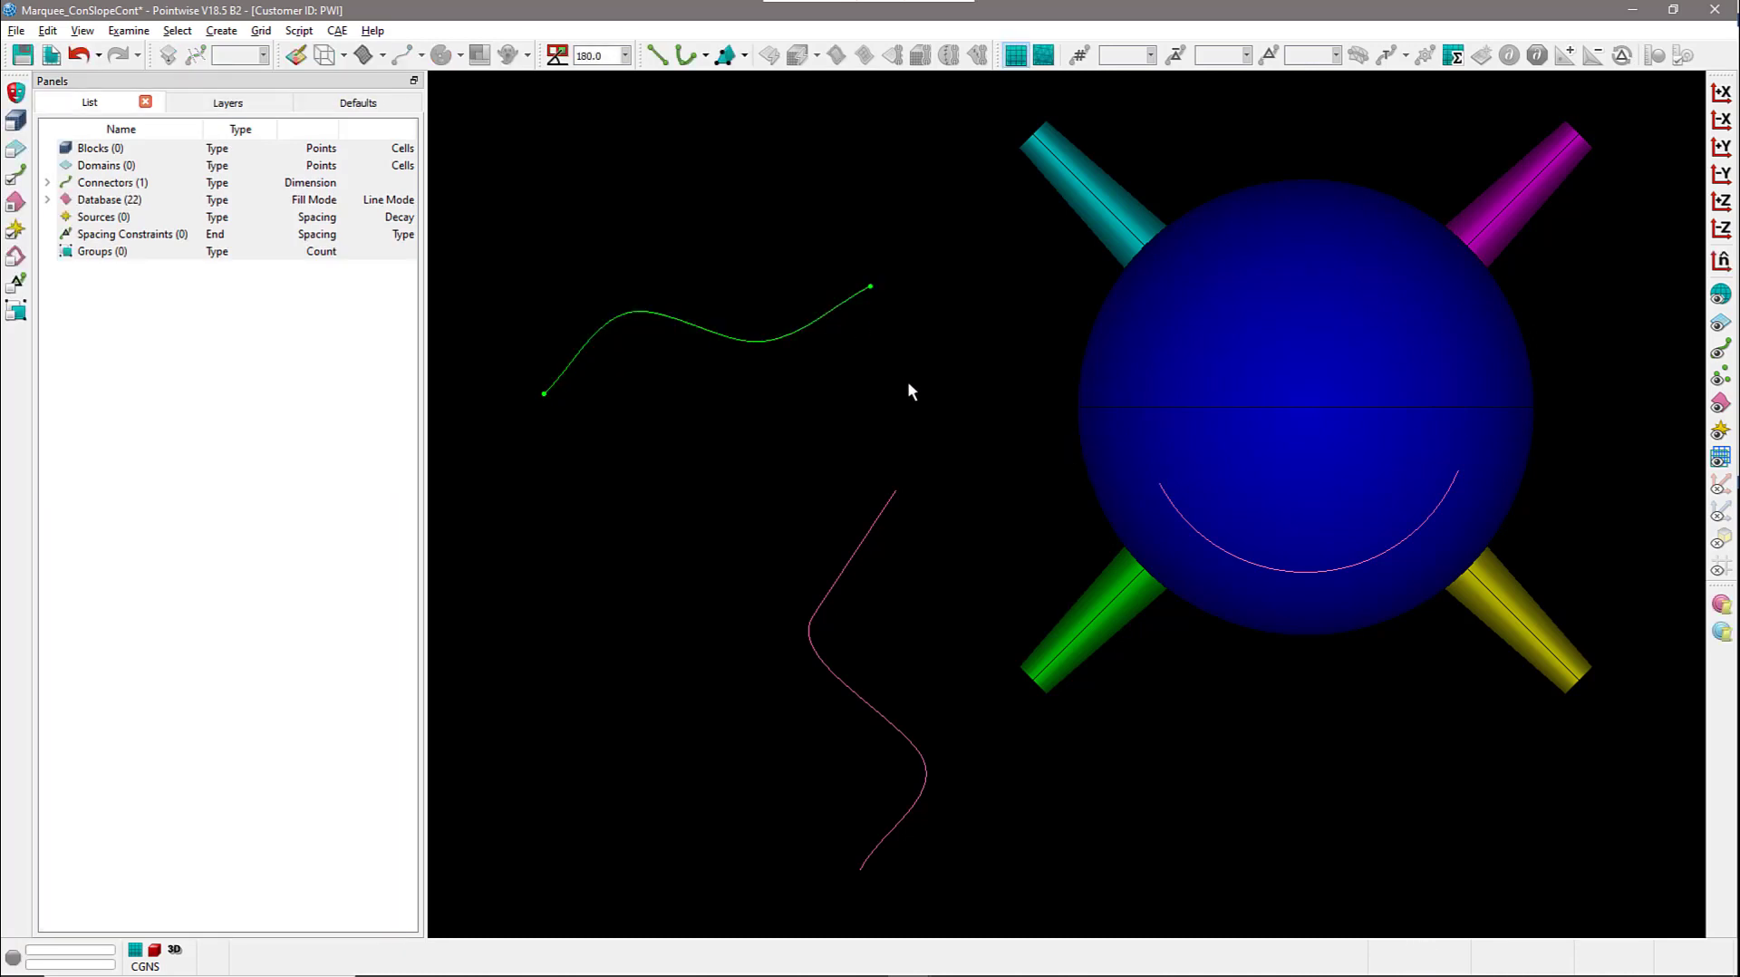
{"action": "left_click", "coordinate": [705, 56]}
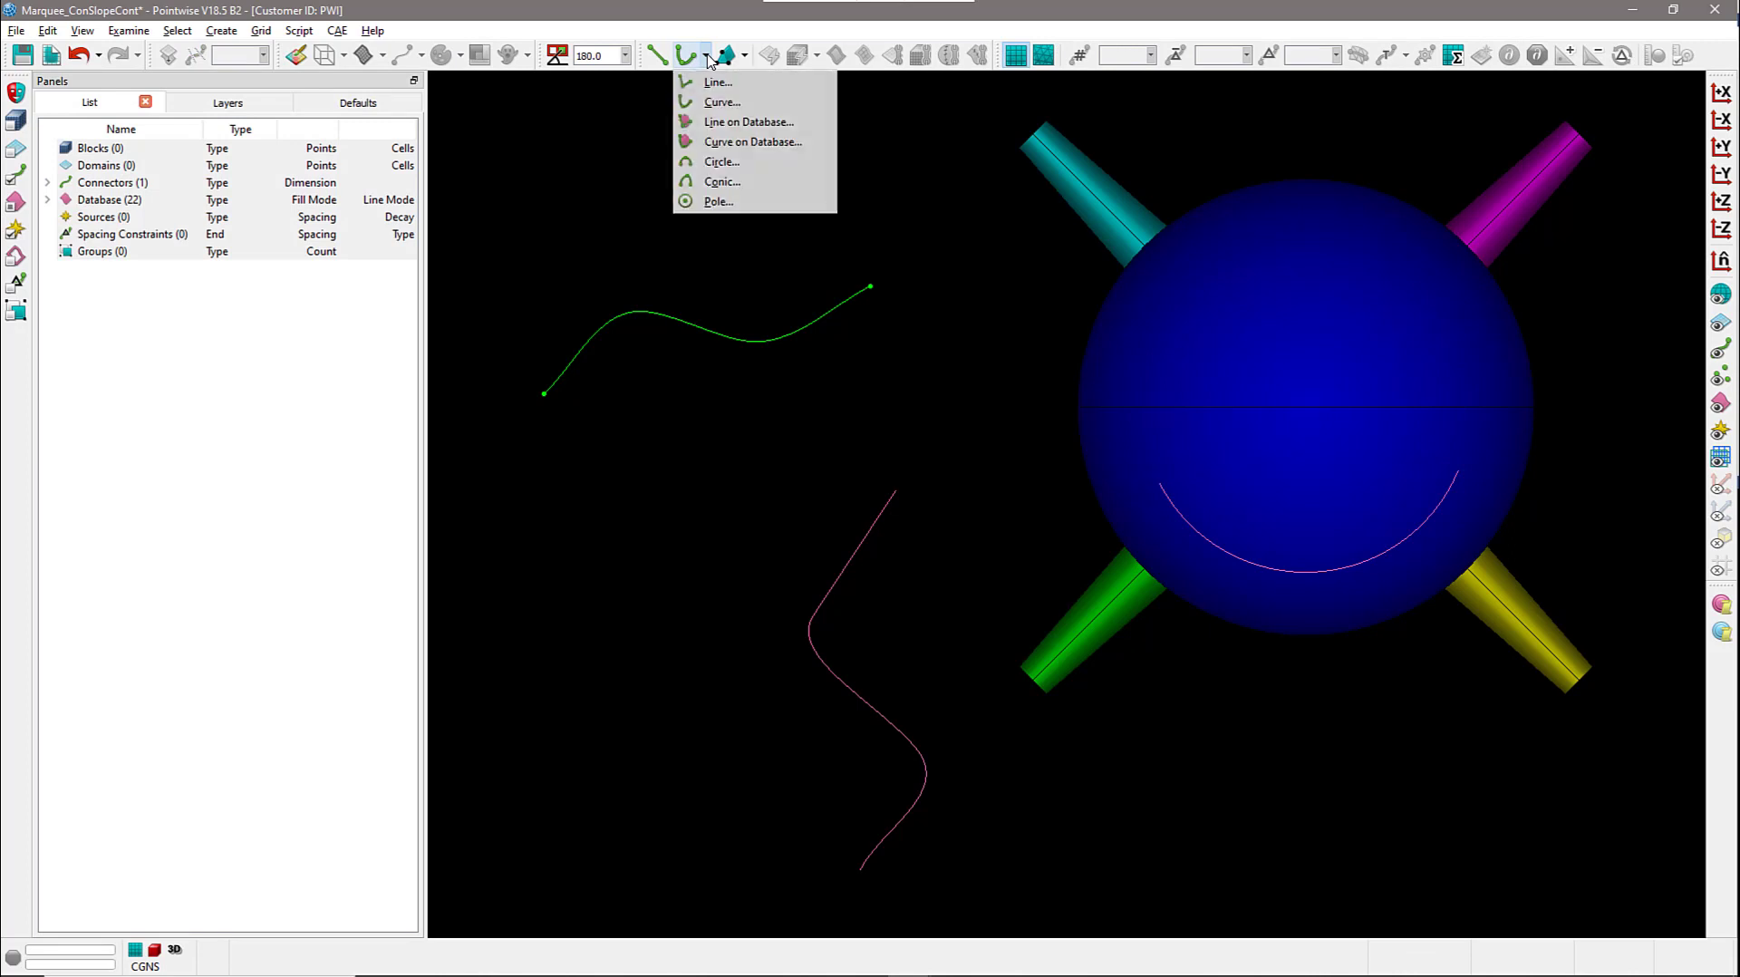
{"action": "left_click", "coordinate": [734, 181]}
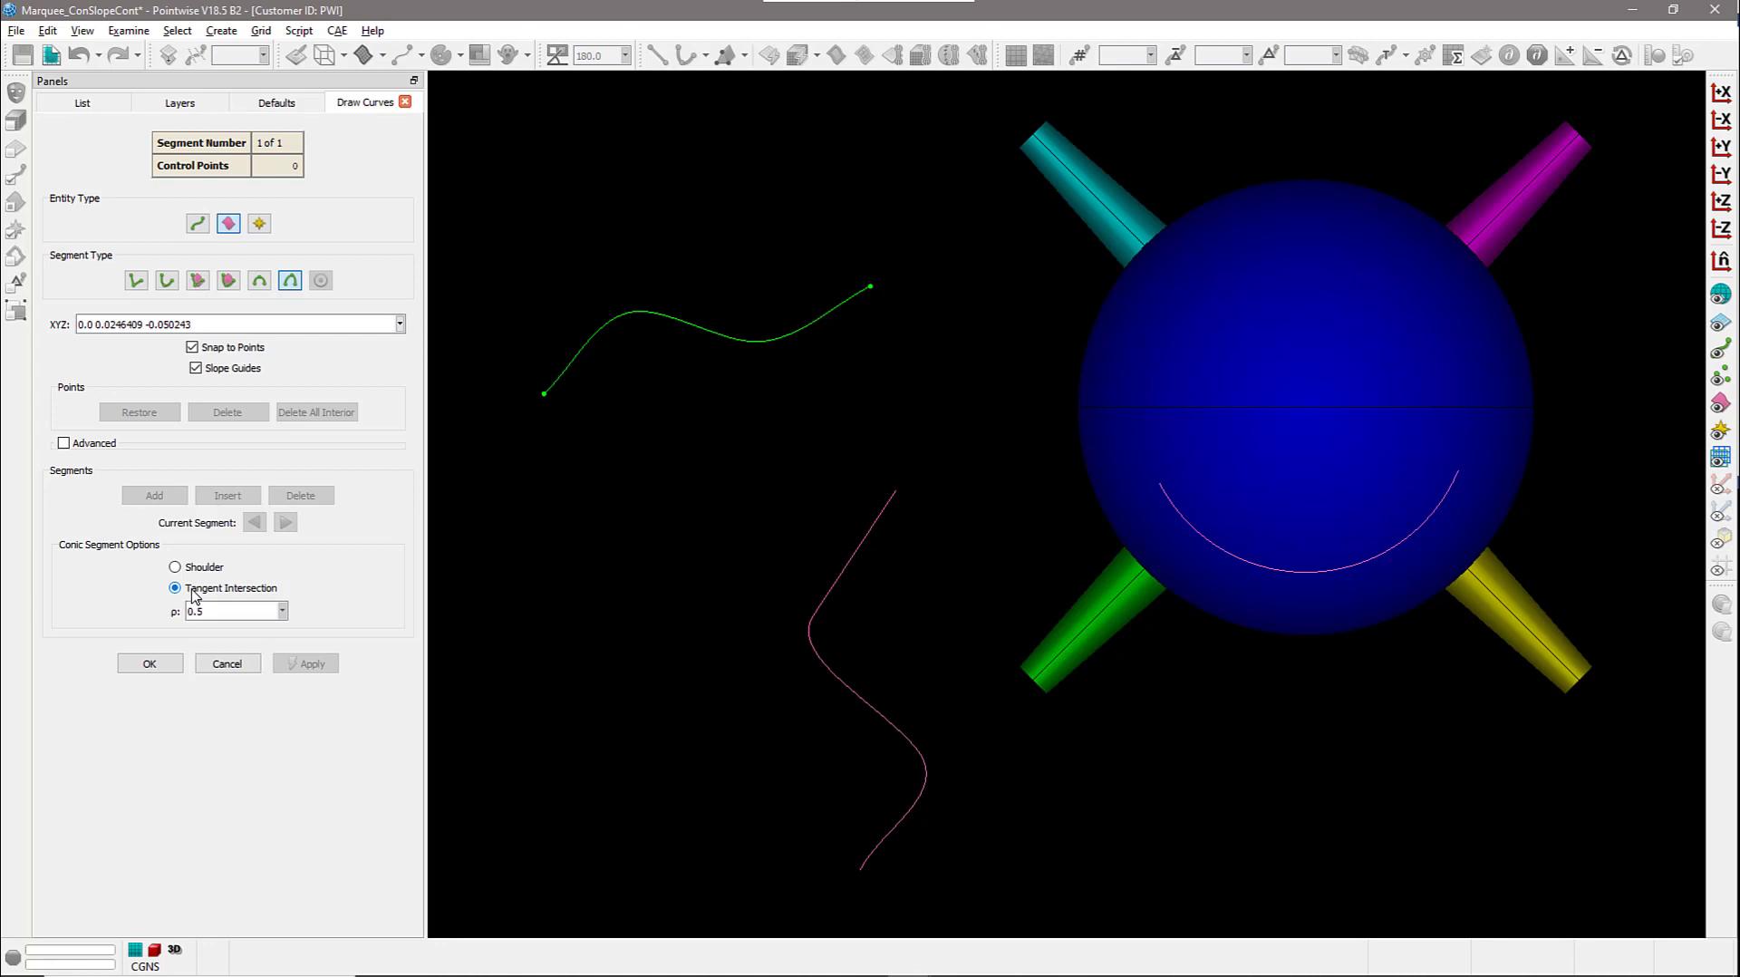
{"action": "left_click", "coordinate": [871, 288]}
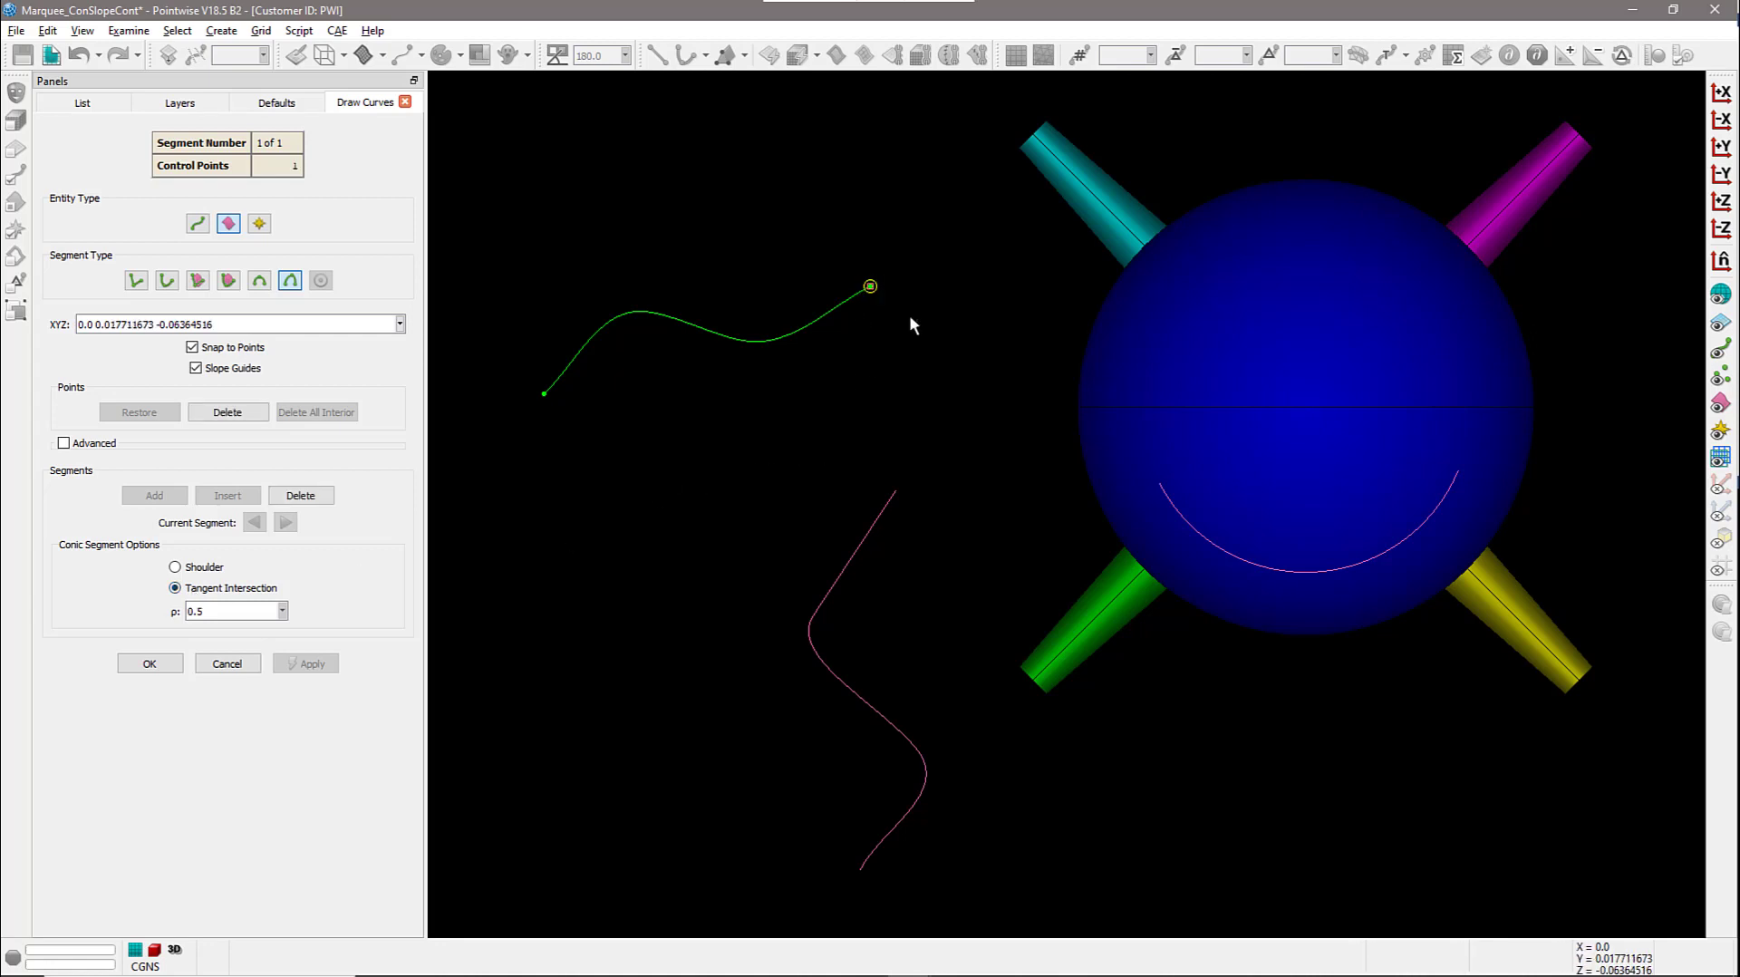
{"action": "left_click", "coordinate": [895, 490]}
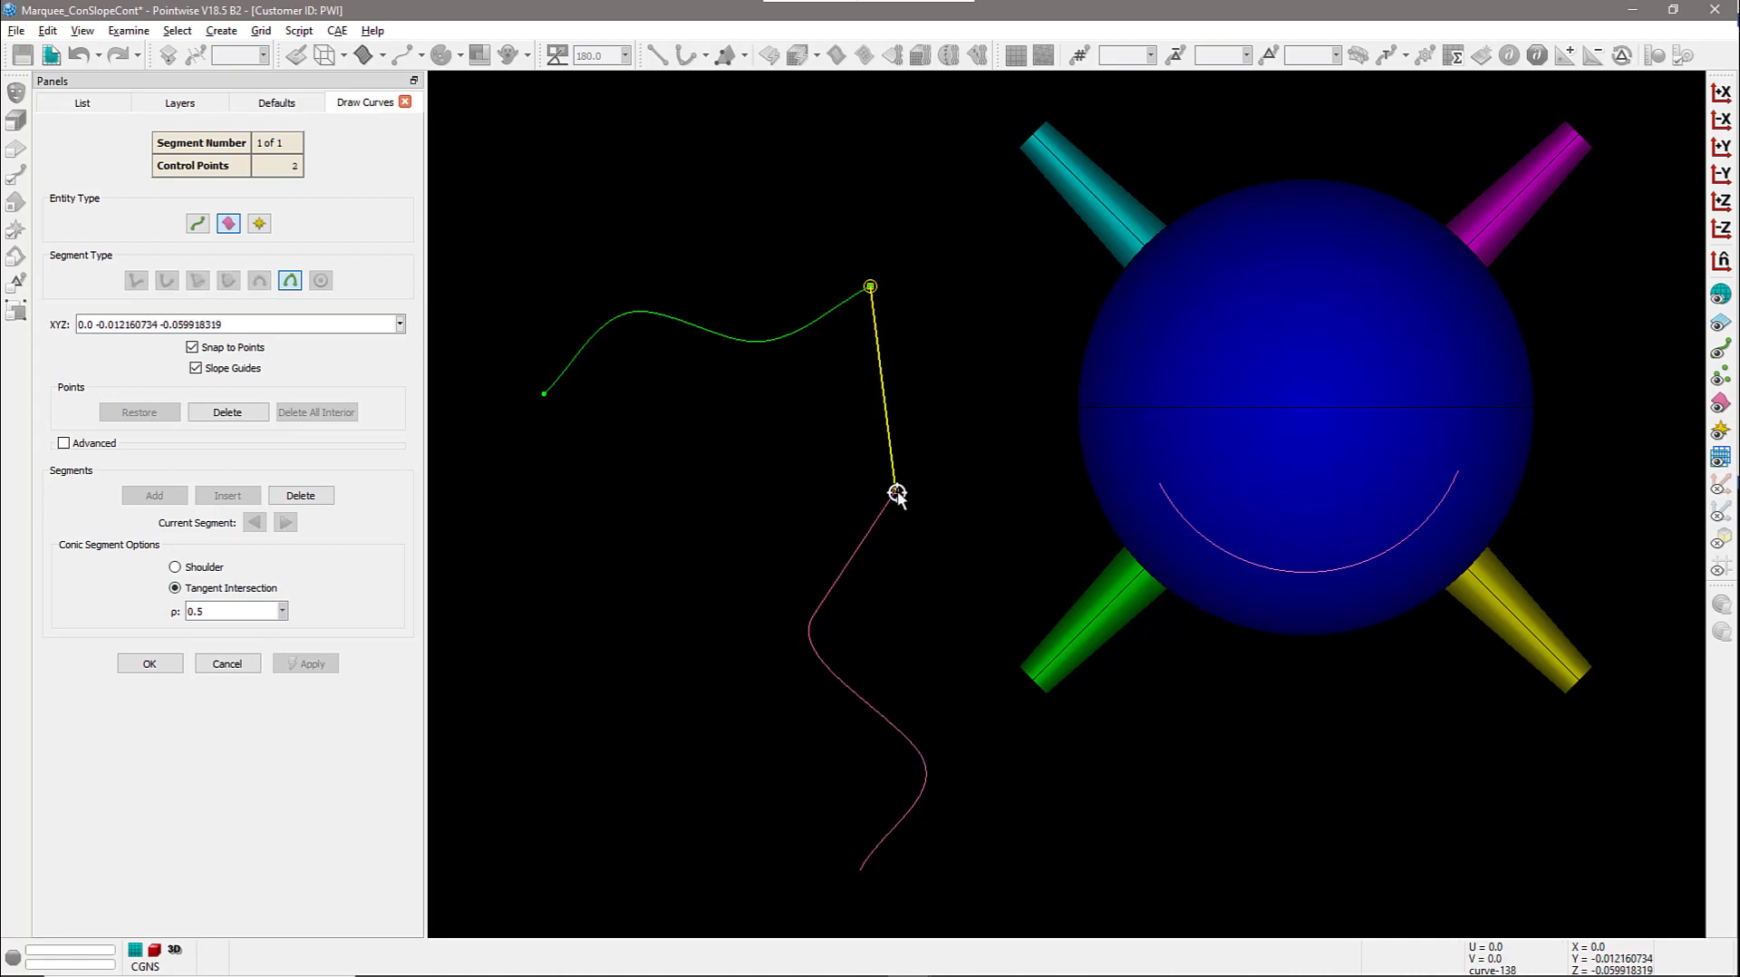
{"action": "left_click", "coordinate": [940, 367]}
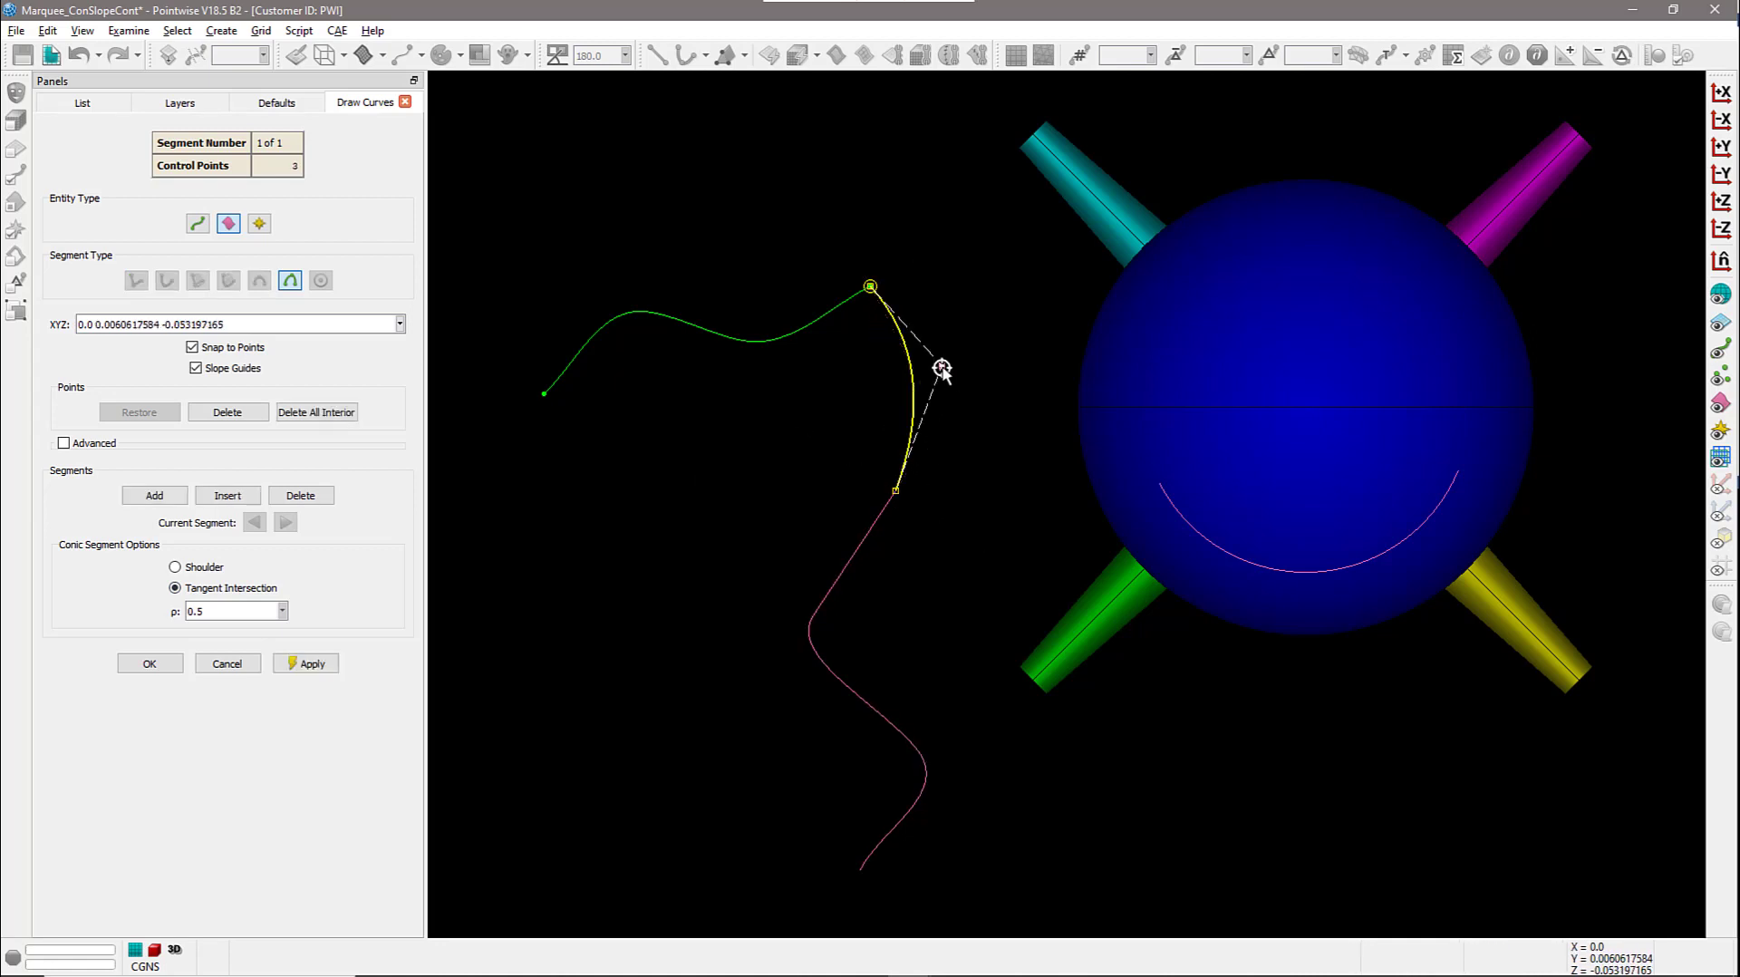
{"action": "left_click_drag", "start_coordinate": [941, 367], "coordinate": [1003, 299]}
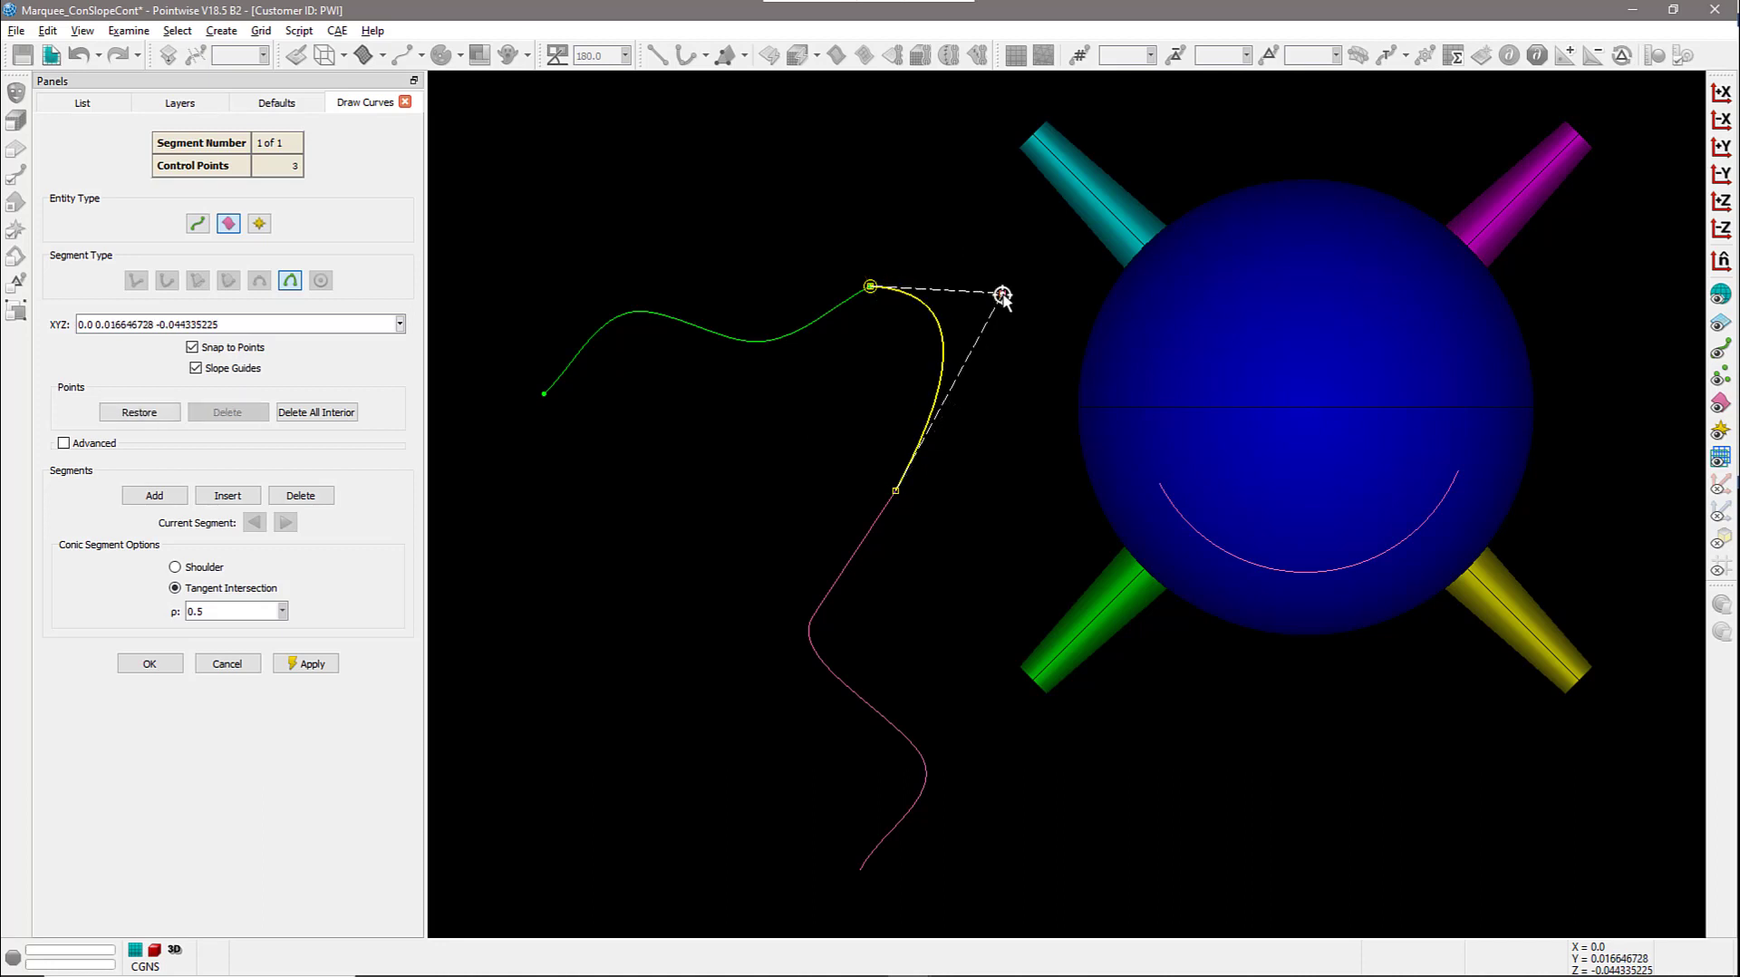